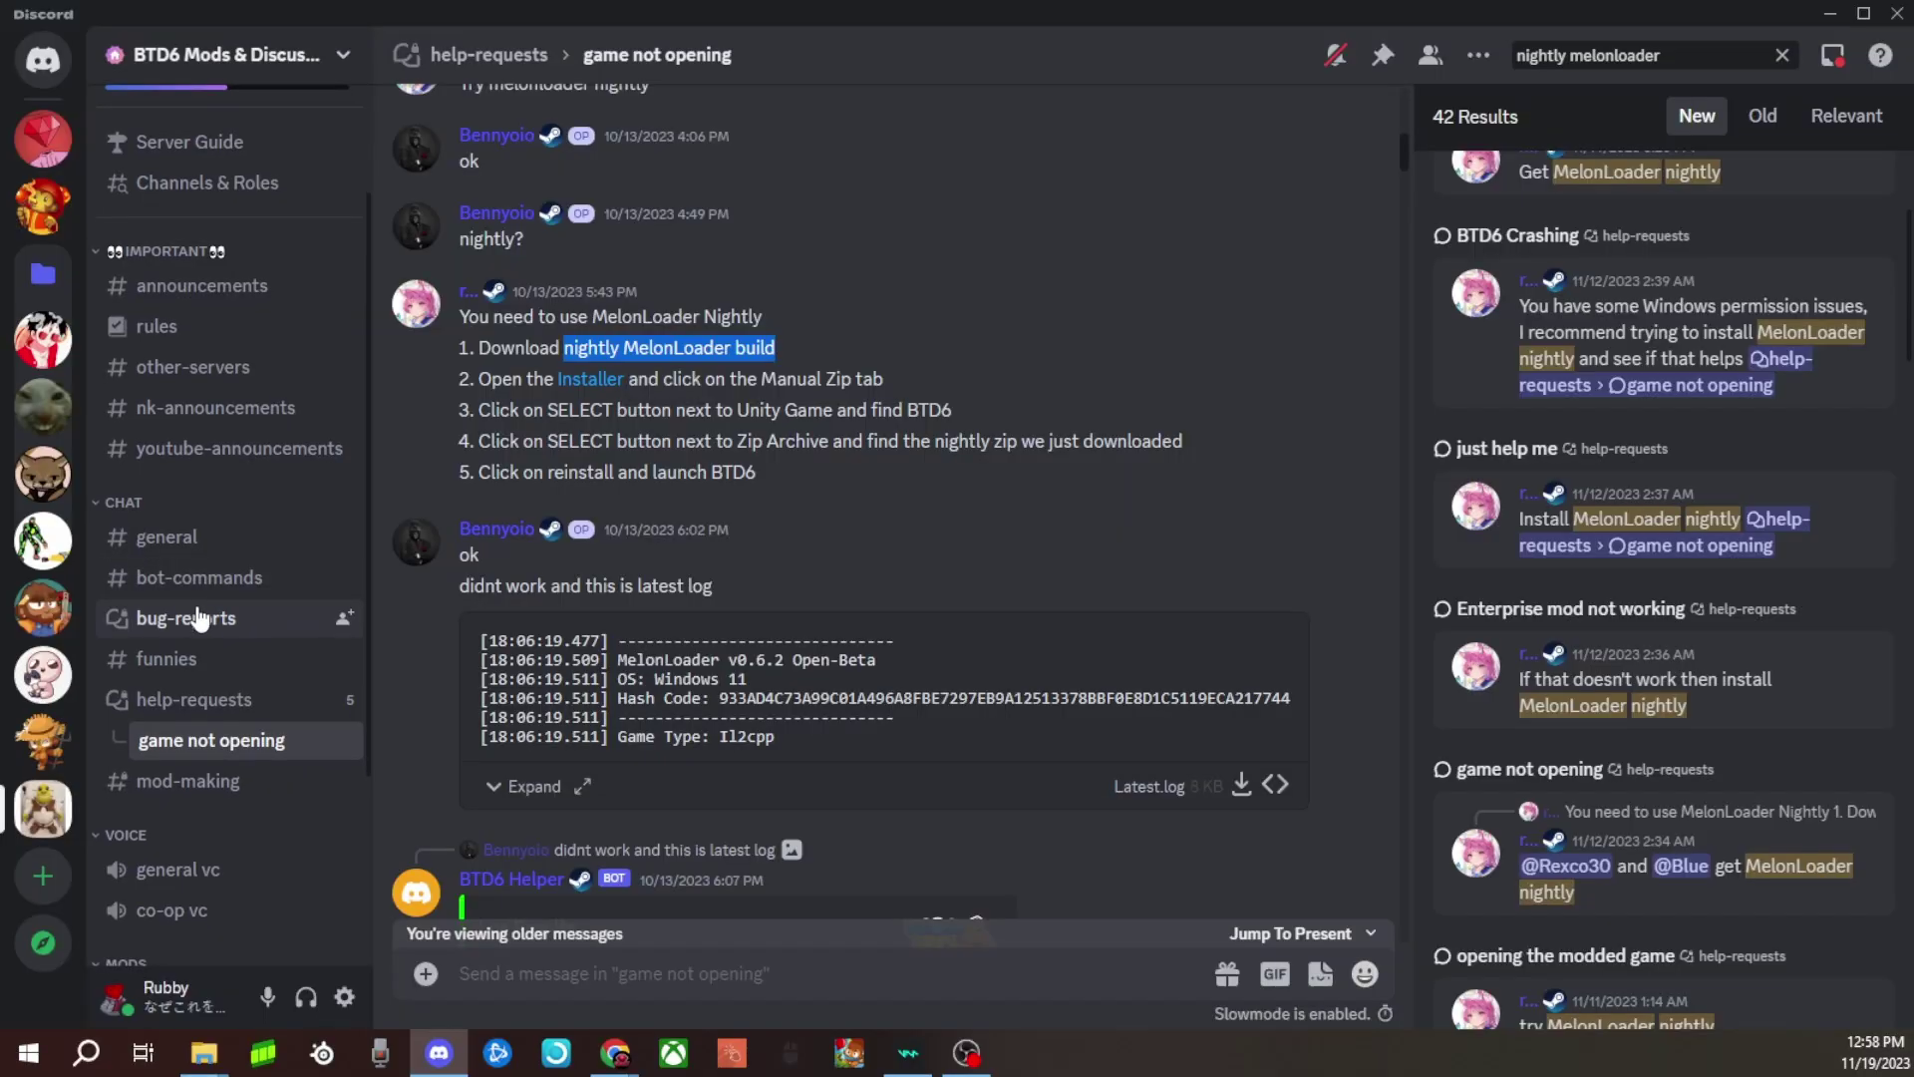
# Step: Scroll the help thread to the MelonLoader Nightly instructions and highlight the five install steps
pyautogui.scroll(5, 493, 642)
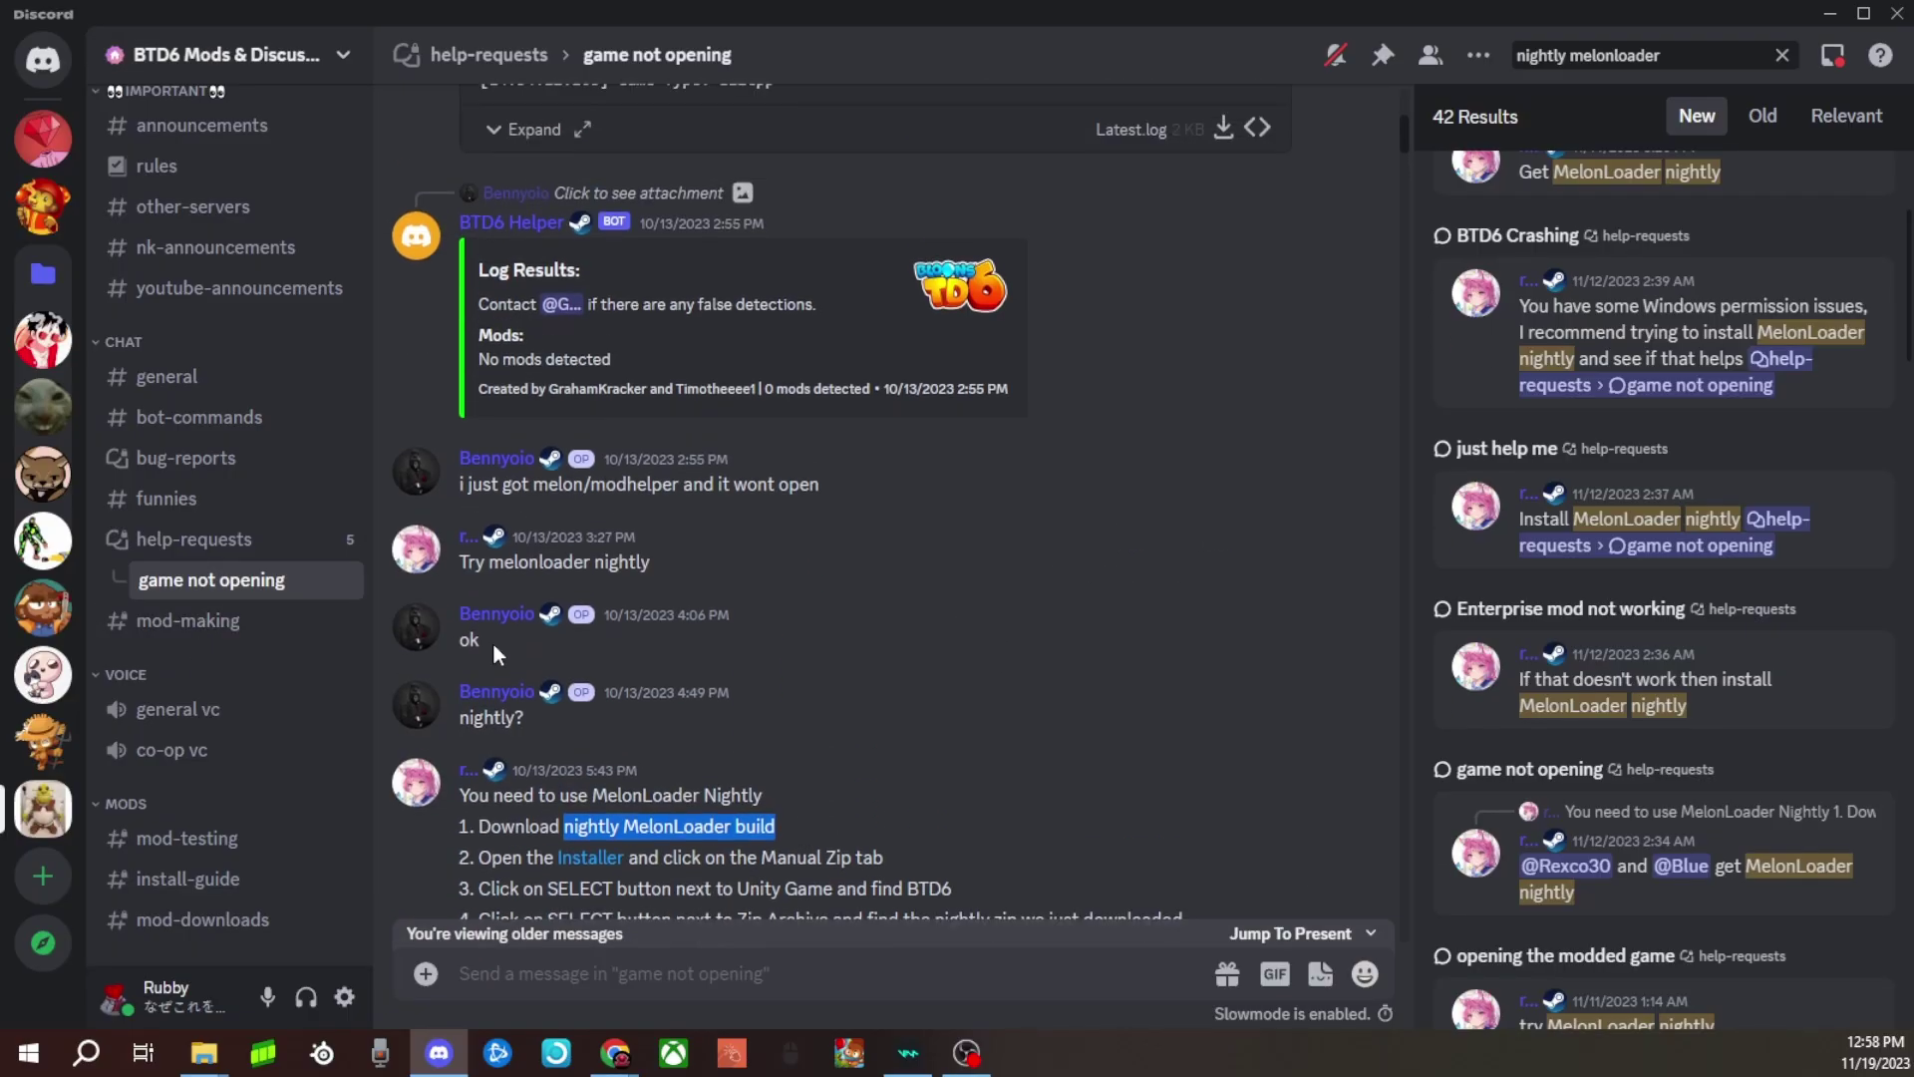
pyautogui.scroll(-3, 976, 646)
pyautogui.scroll(-1, 976, 646)
pyautogui.moveTo(464, 563); pyautogui.dragTo(917, 596)
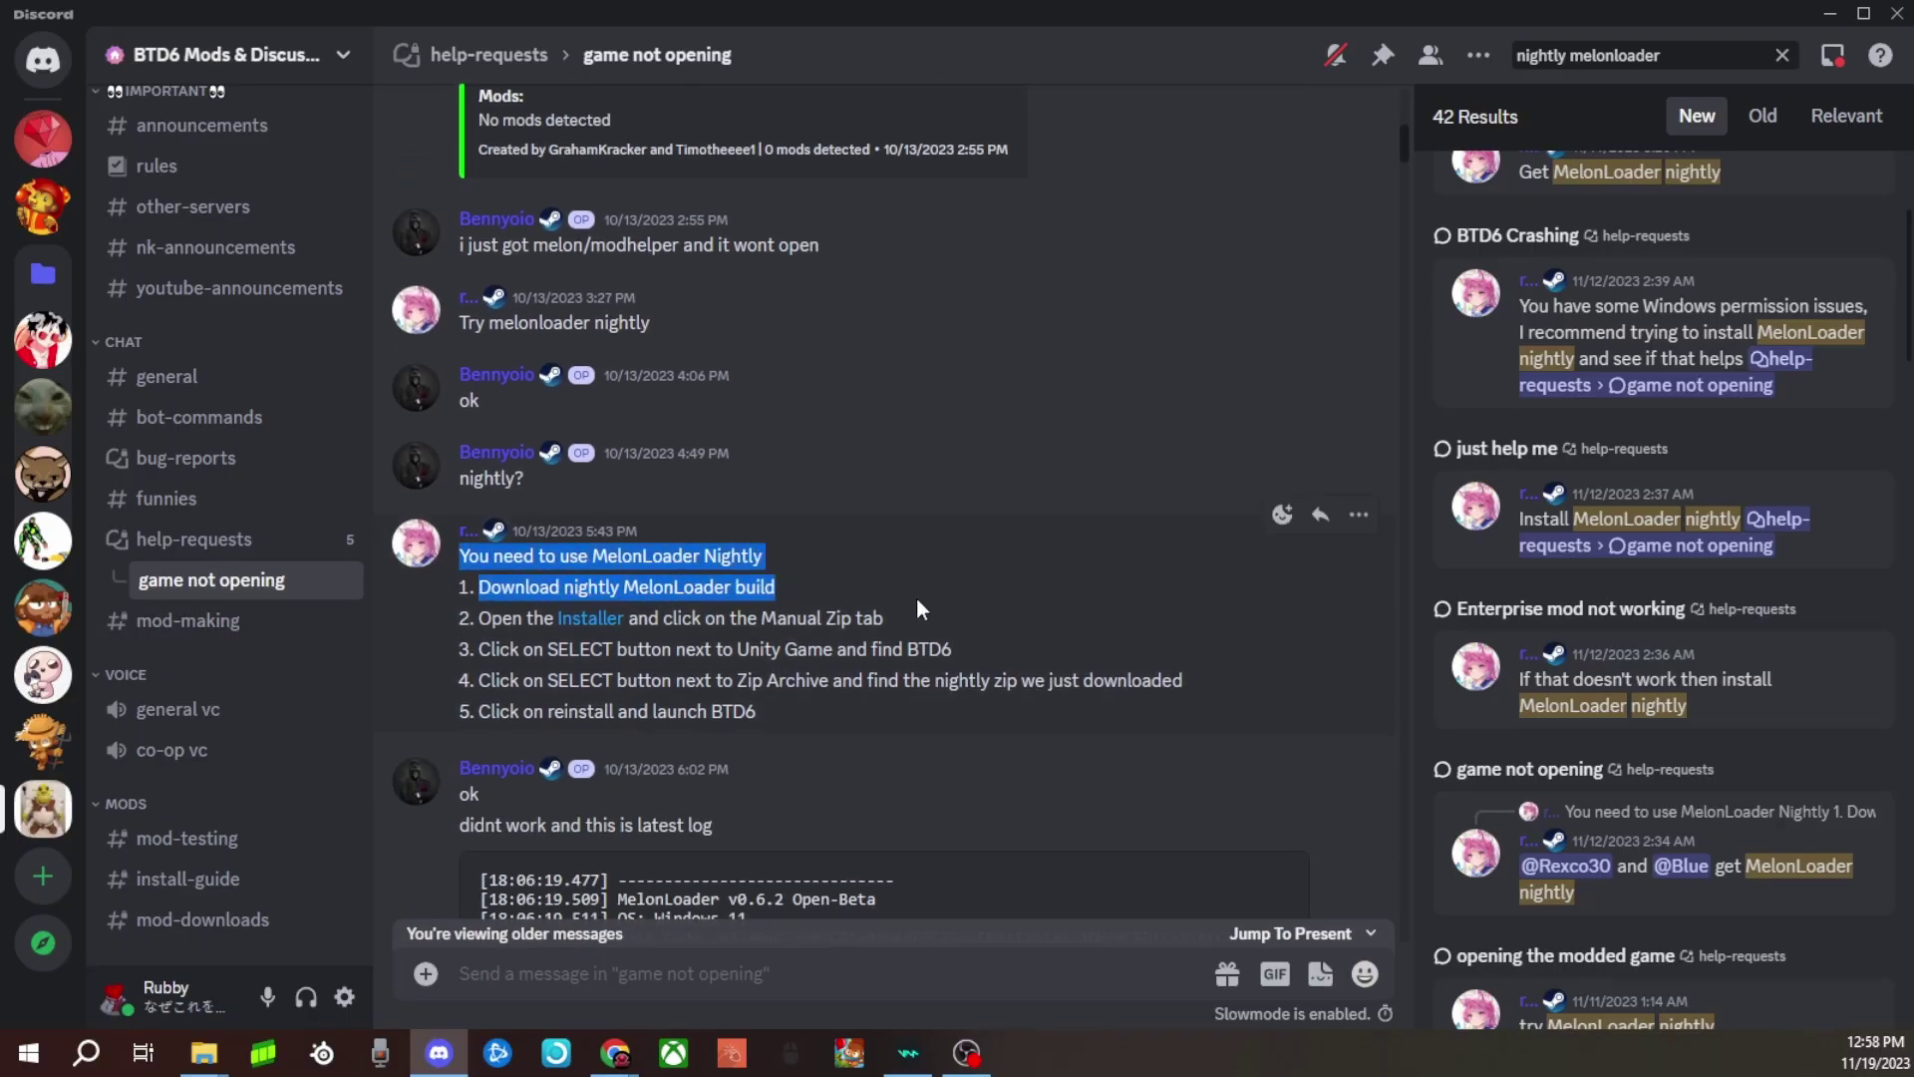
pyautogui.moveTo(1140, 650); pyautogui.dragTo(1291, 688)
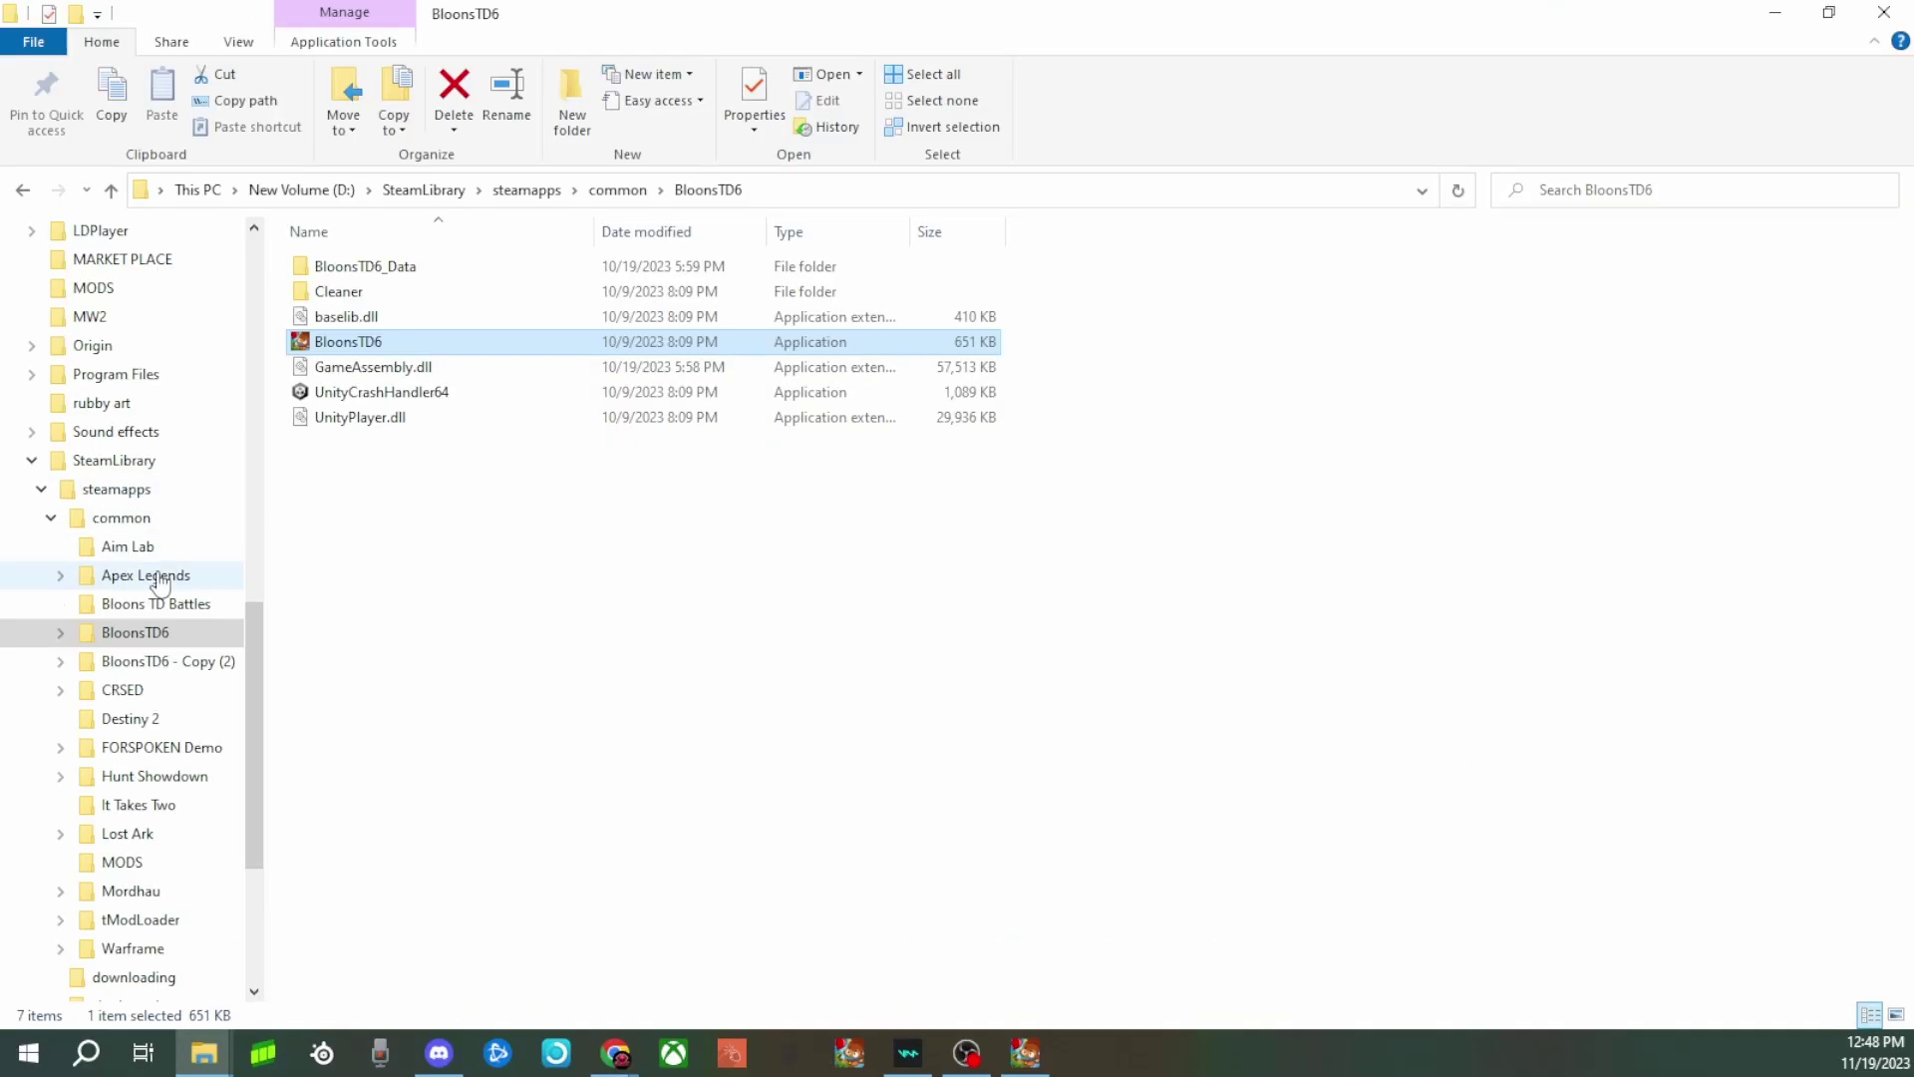
# Step: Open the running BloonsTD6.exe's file location from Task Manager's Details list
pyautogui.click(1773, 14)
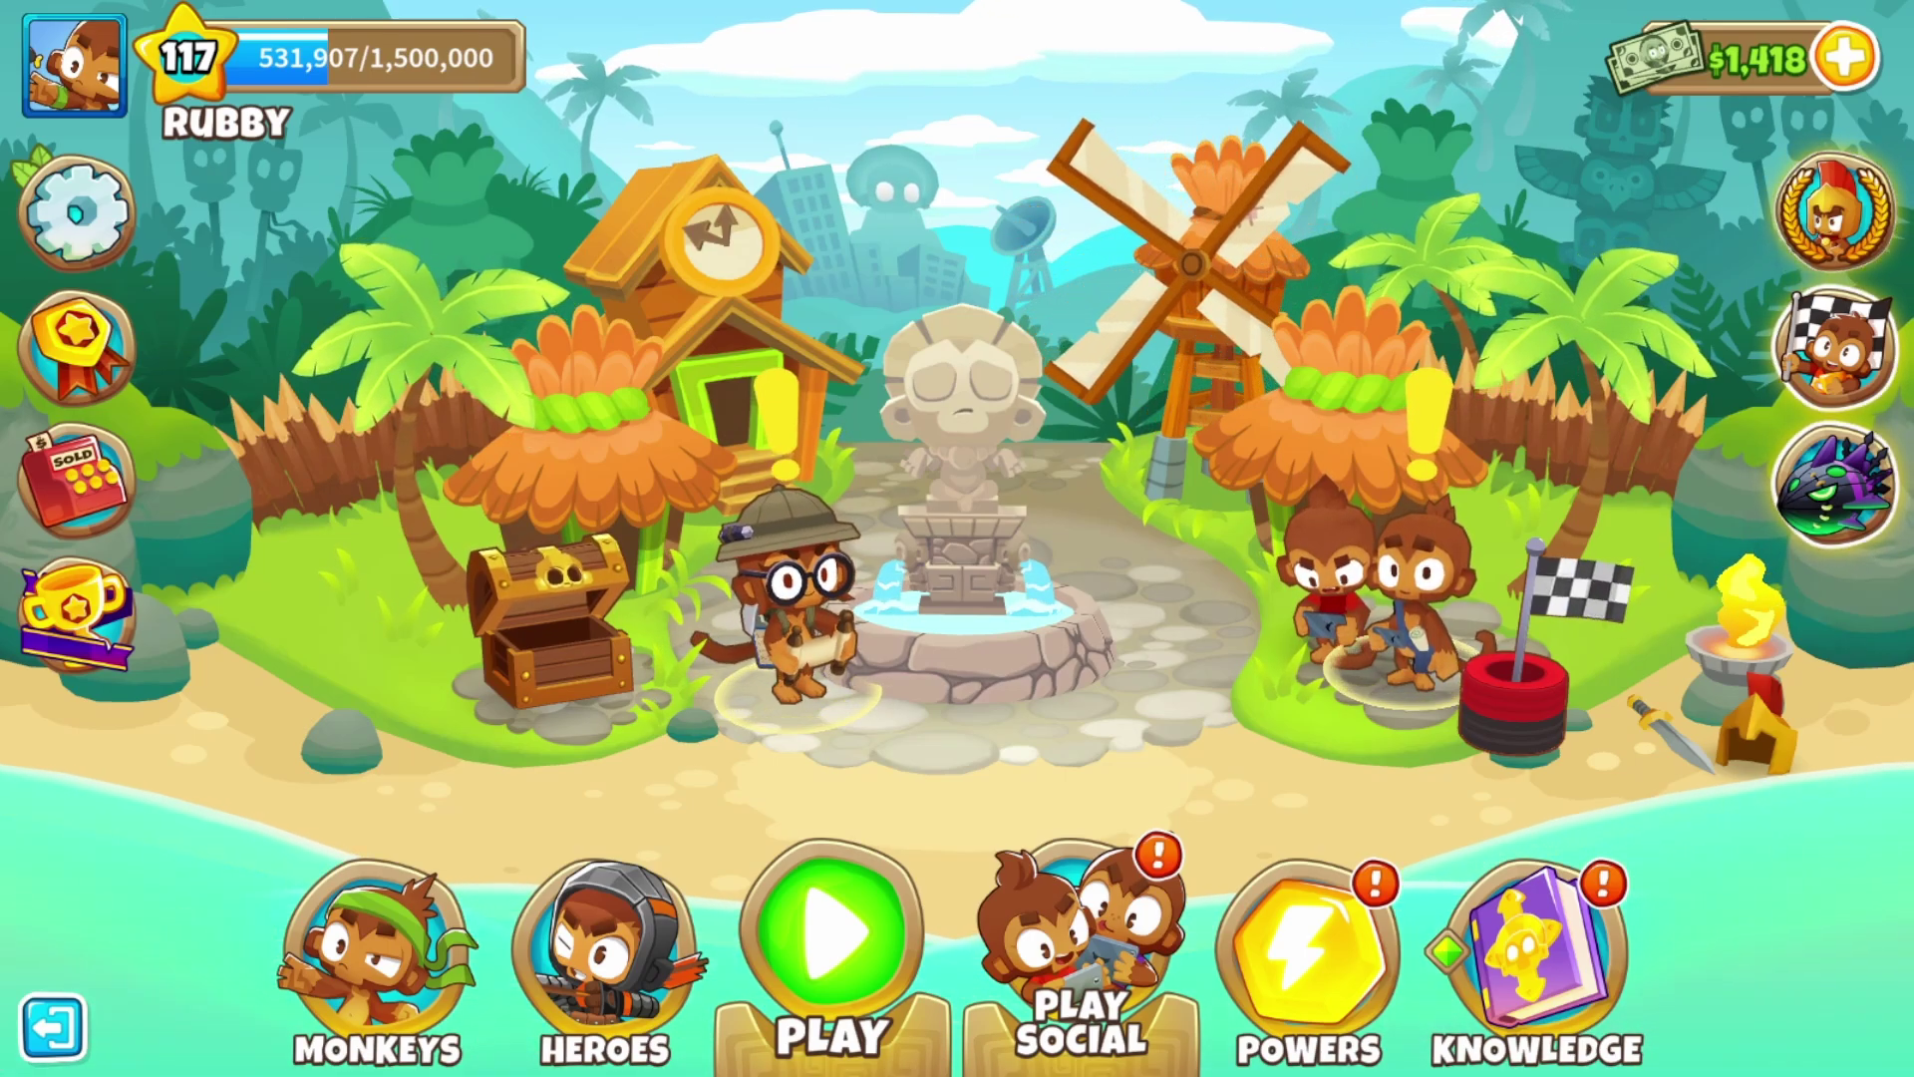
pyautogui.hotkey('ctrl', 'shift', 'Escape')
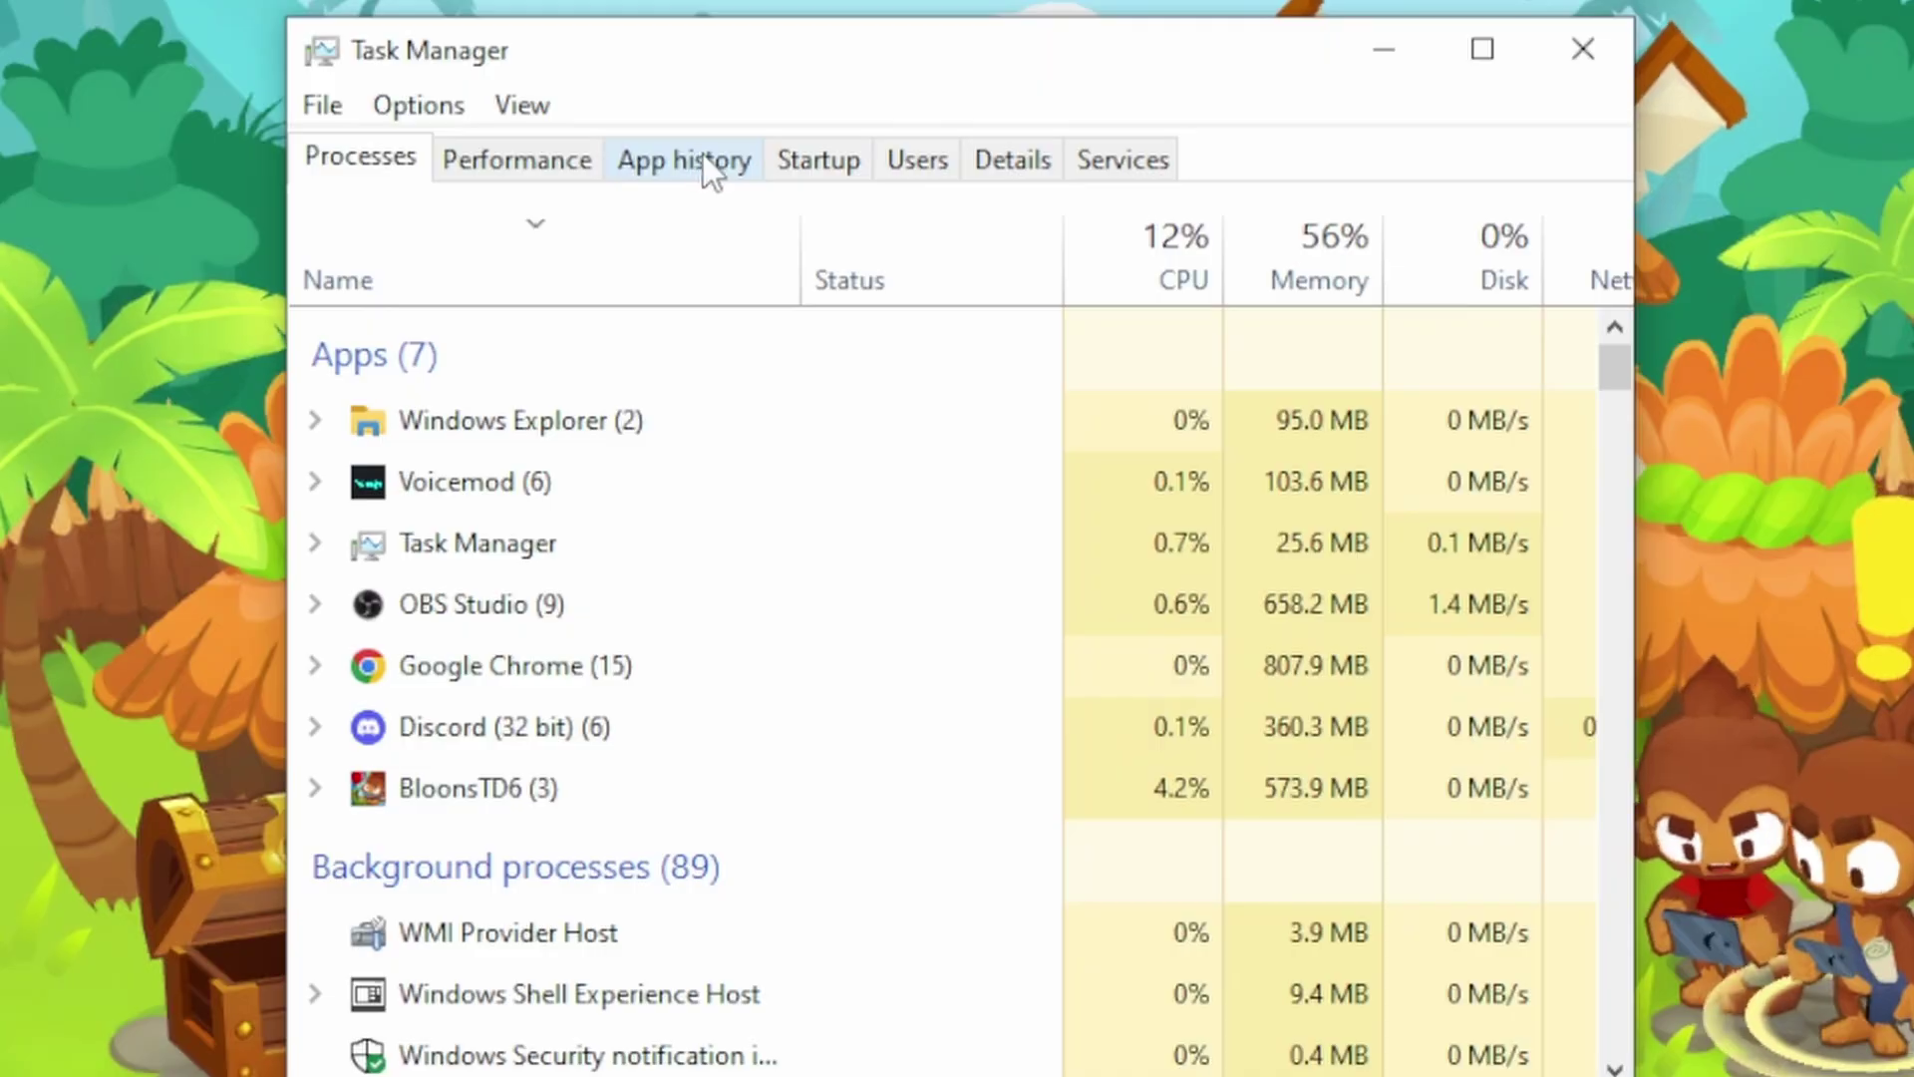
pyautogui.click(1013, 164)
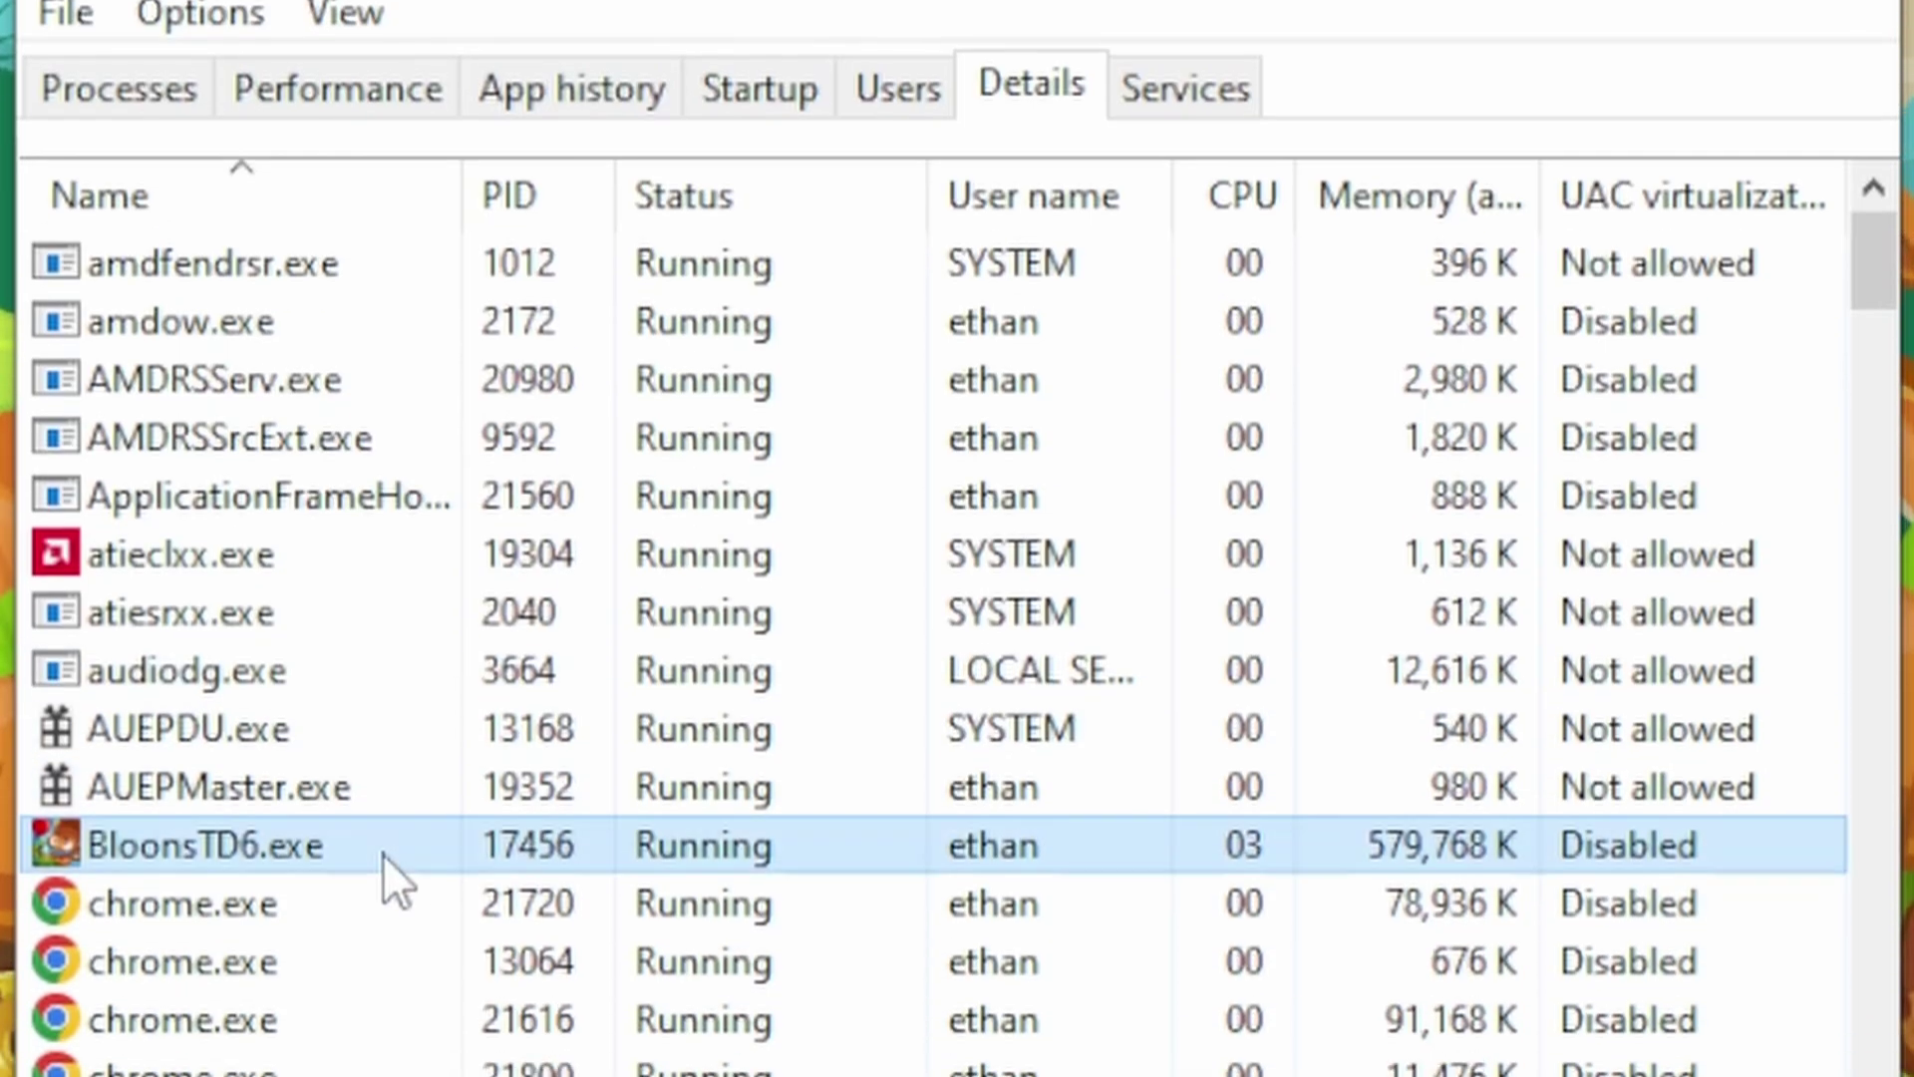
pyautogui.rightClick(387, 975)
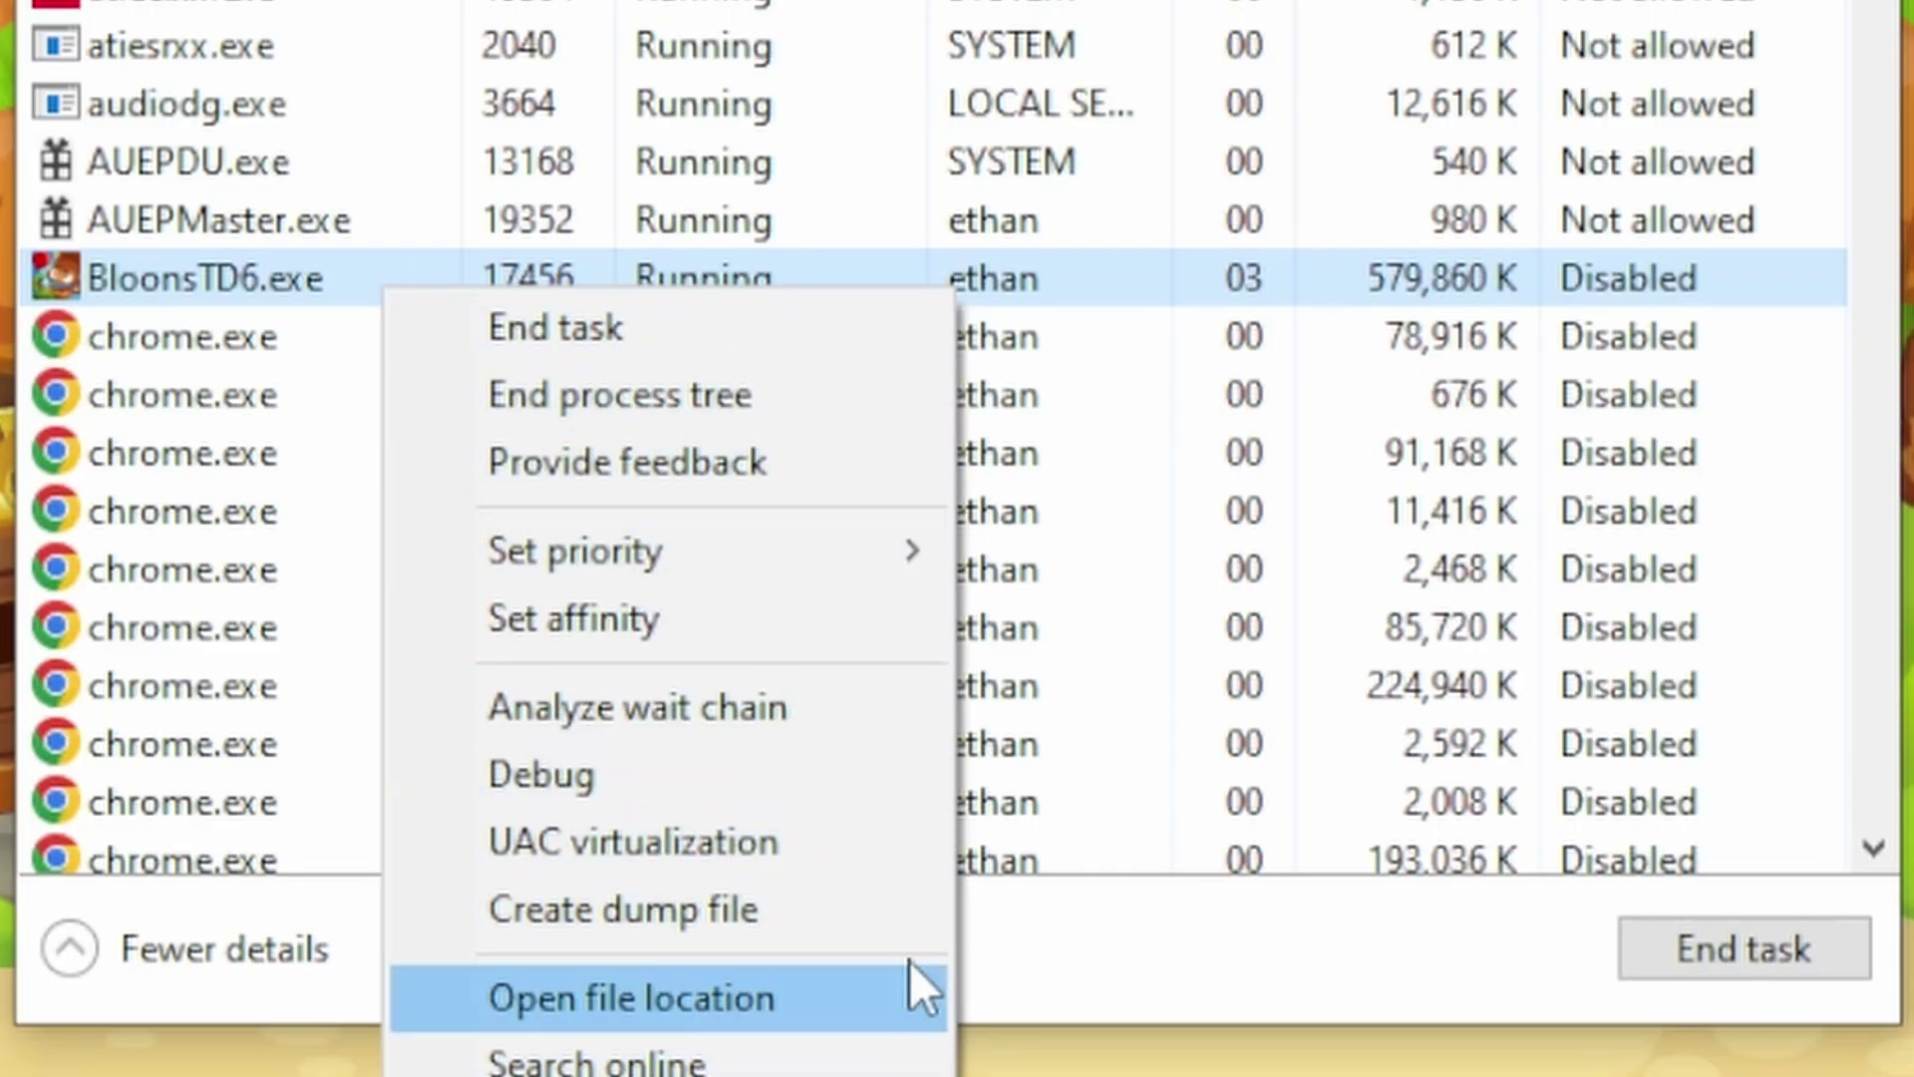
pyautogui.click(634, 995)
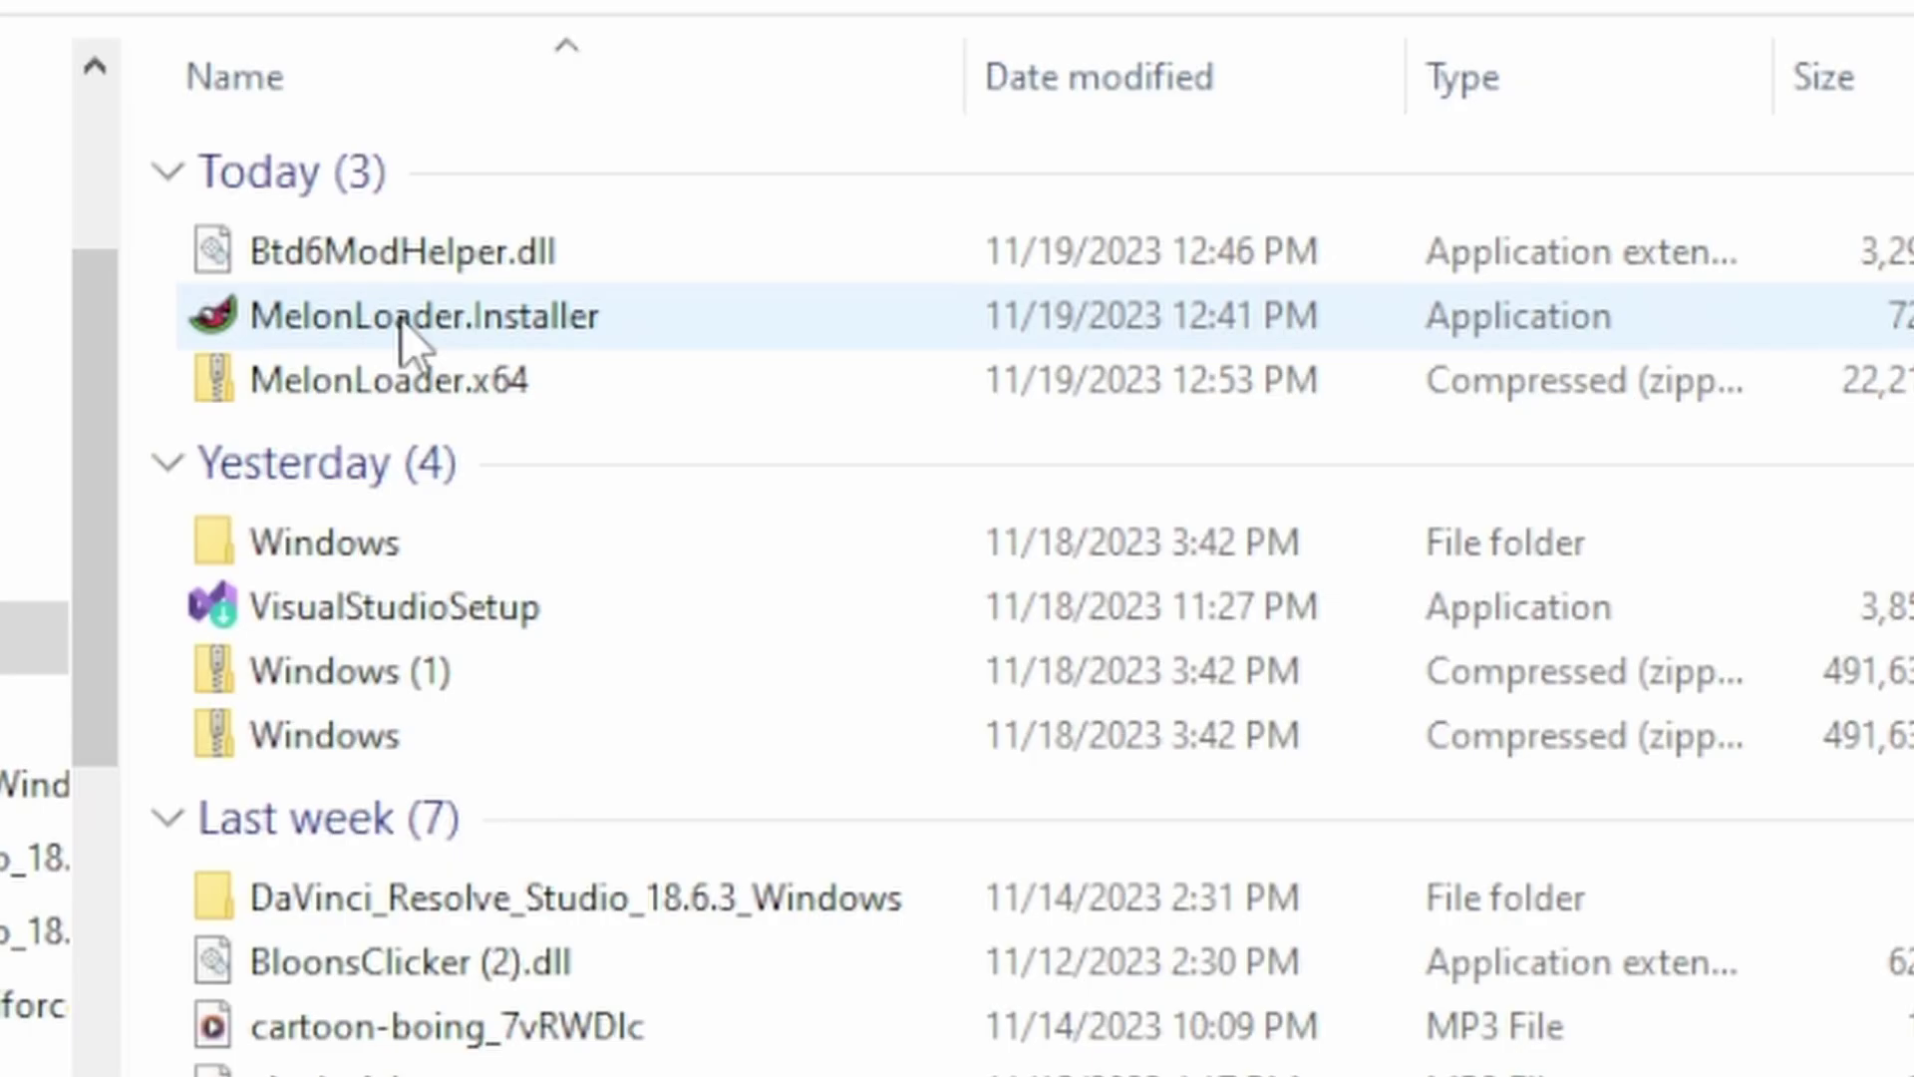
# Step: Launch MelonLoader.Installer and select BloonsTD6.exe in D:\SteamLibrary\steamapps\BloonsTD6 - Copy
pyautogui.doubleClick(402, 319)
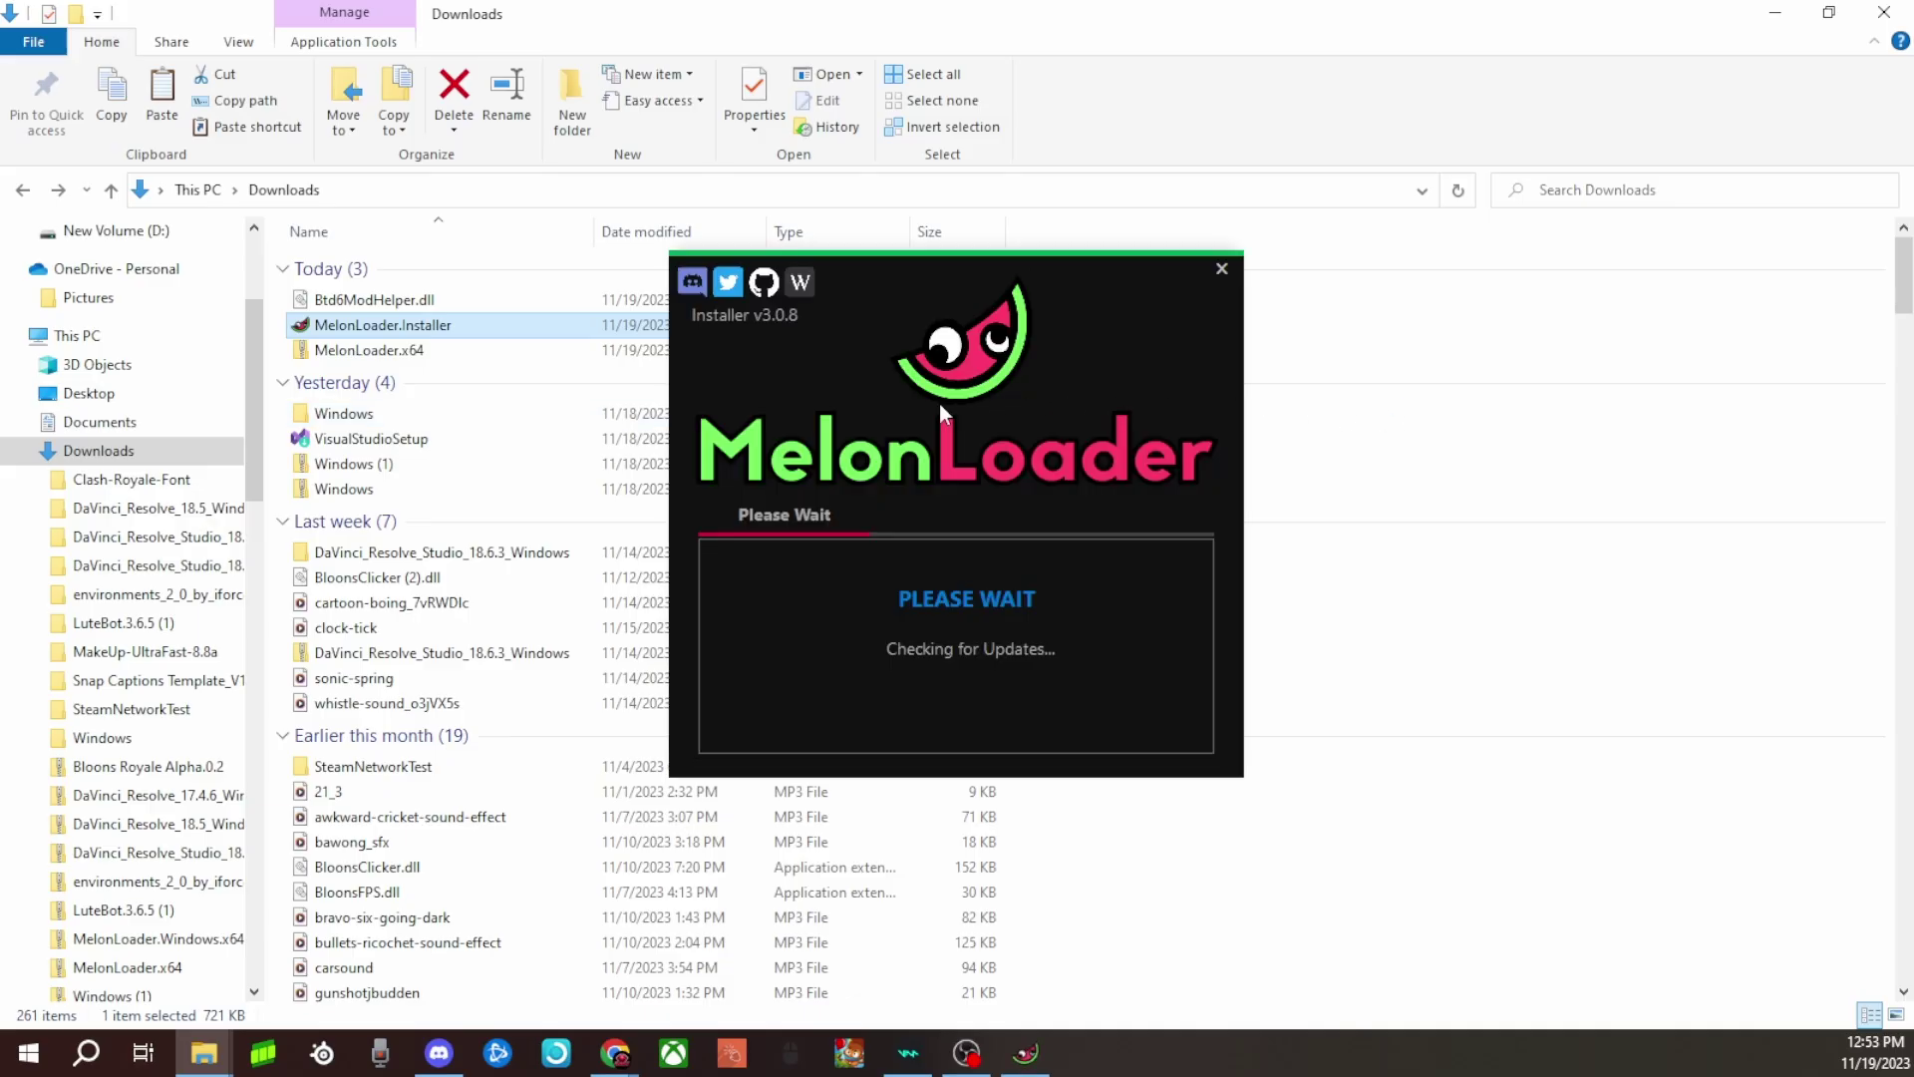
pyautogui.click(844, 565)
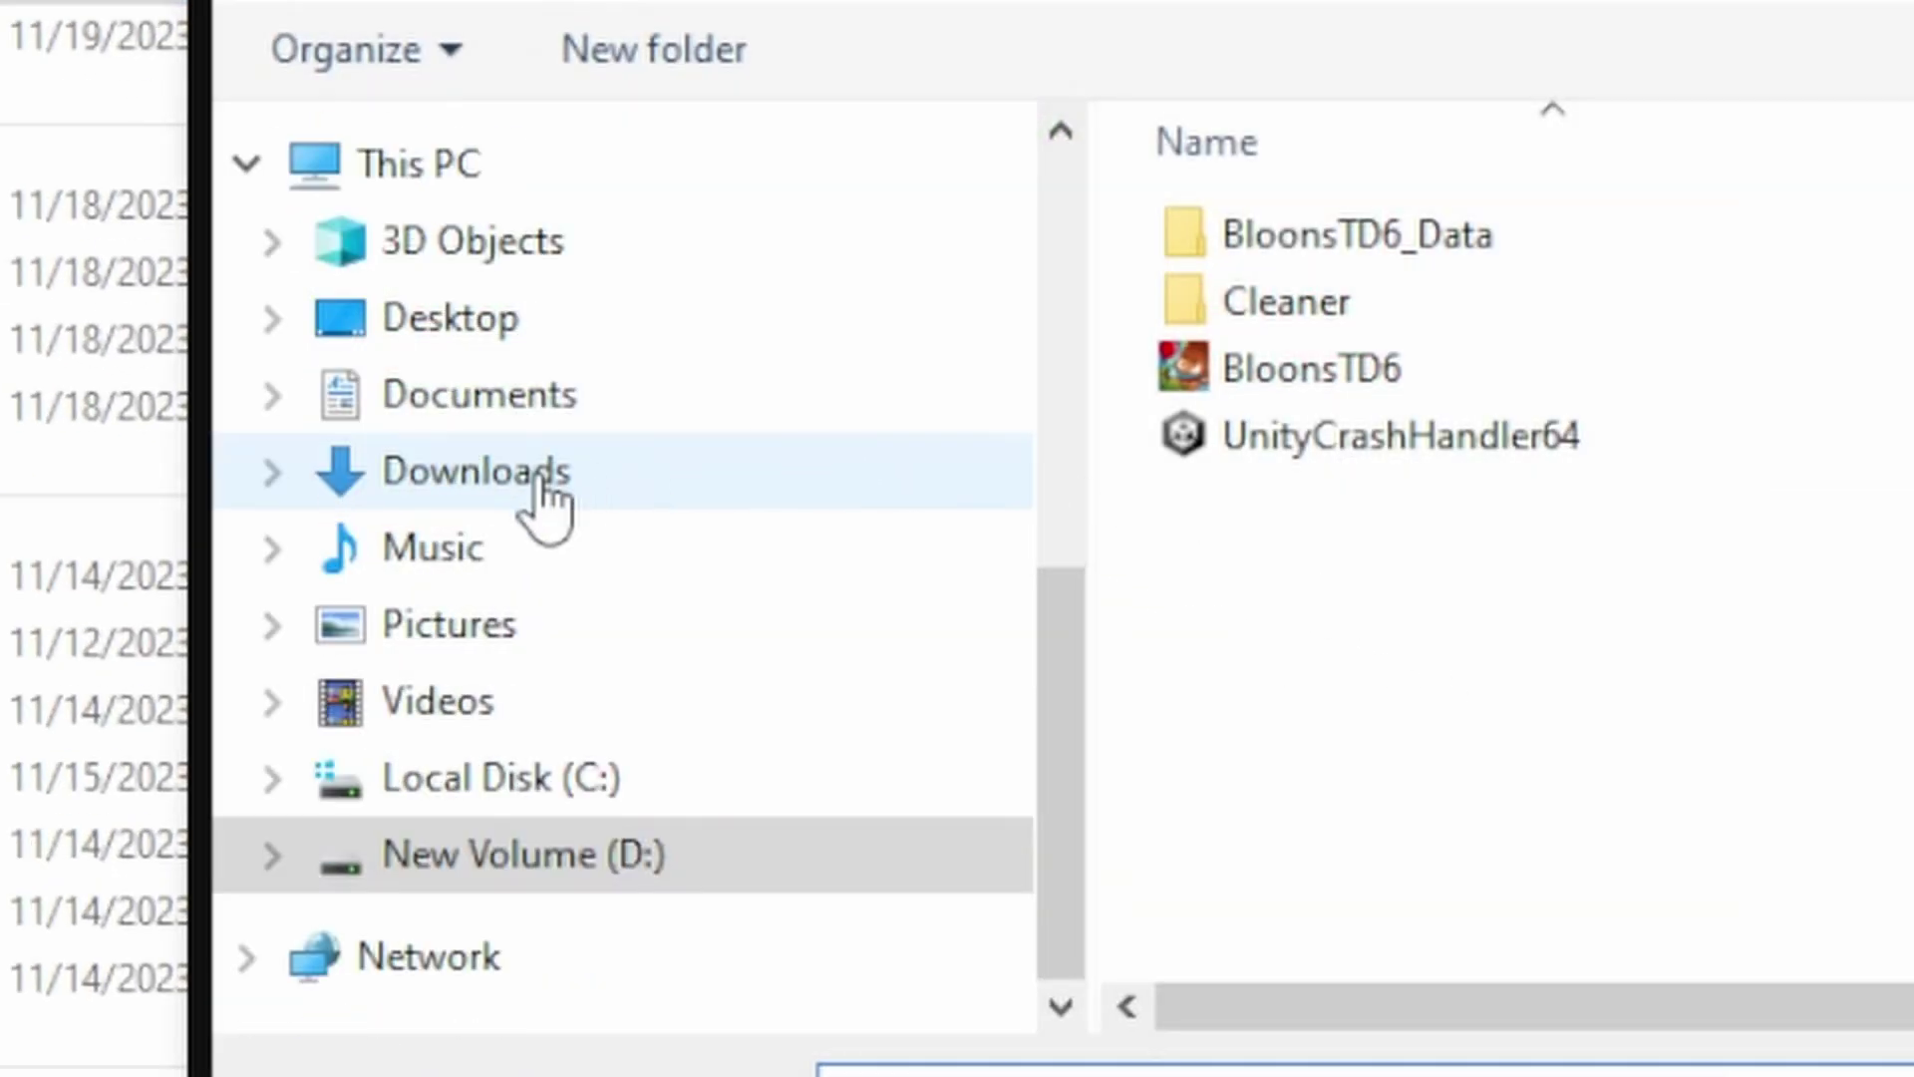
pyautogui.click(271, 854)
pyautogui.click(291, 600)
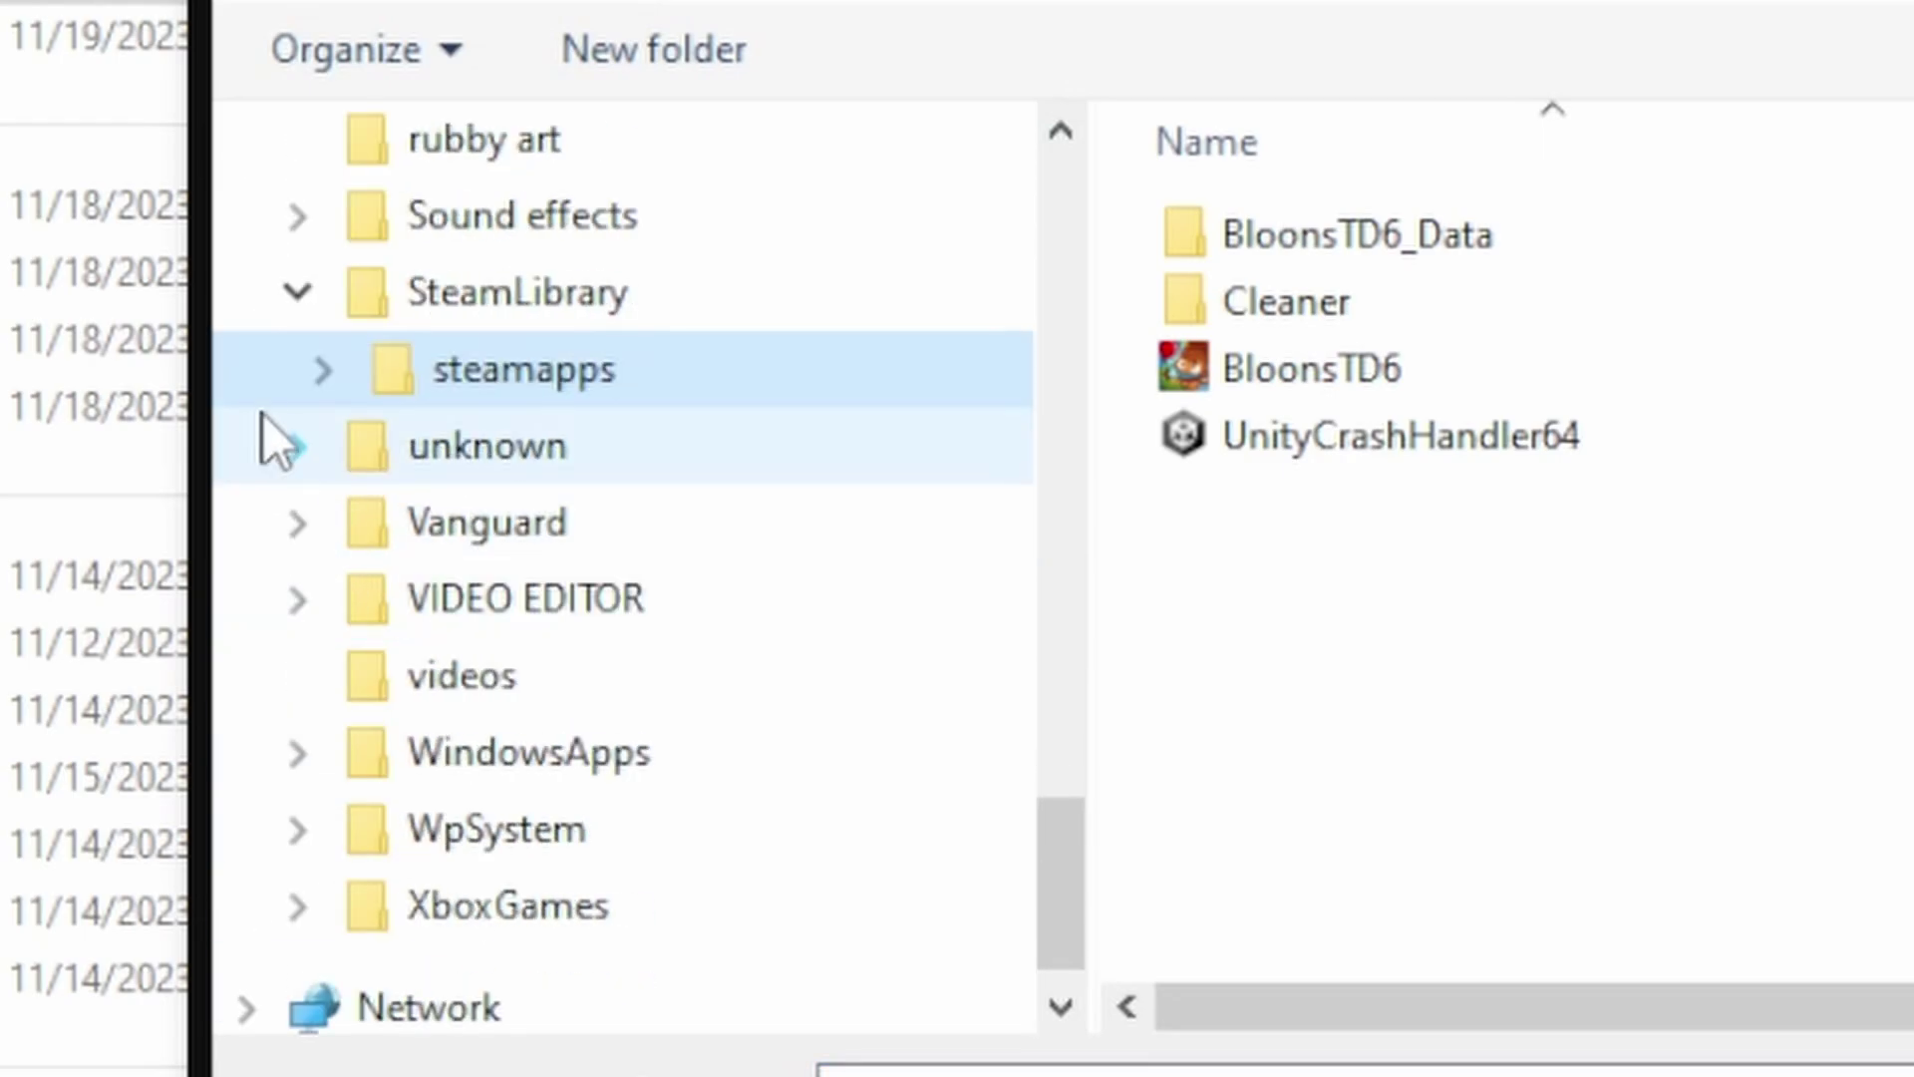
pyautogui.click(321, 371)
pyautogui.click(335, 438)
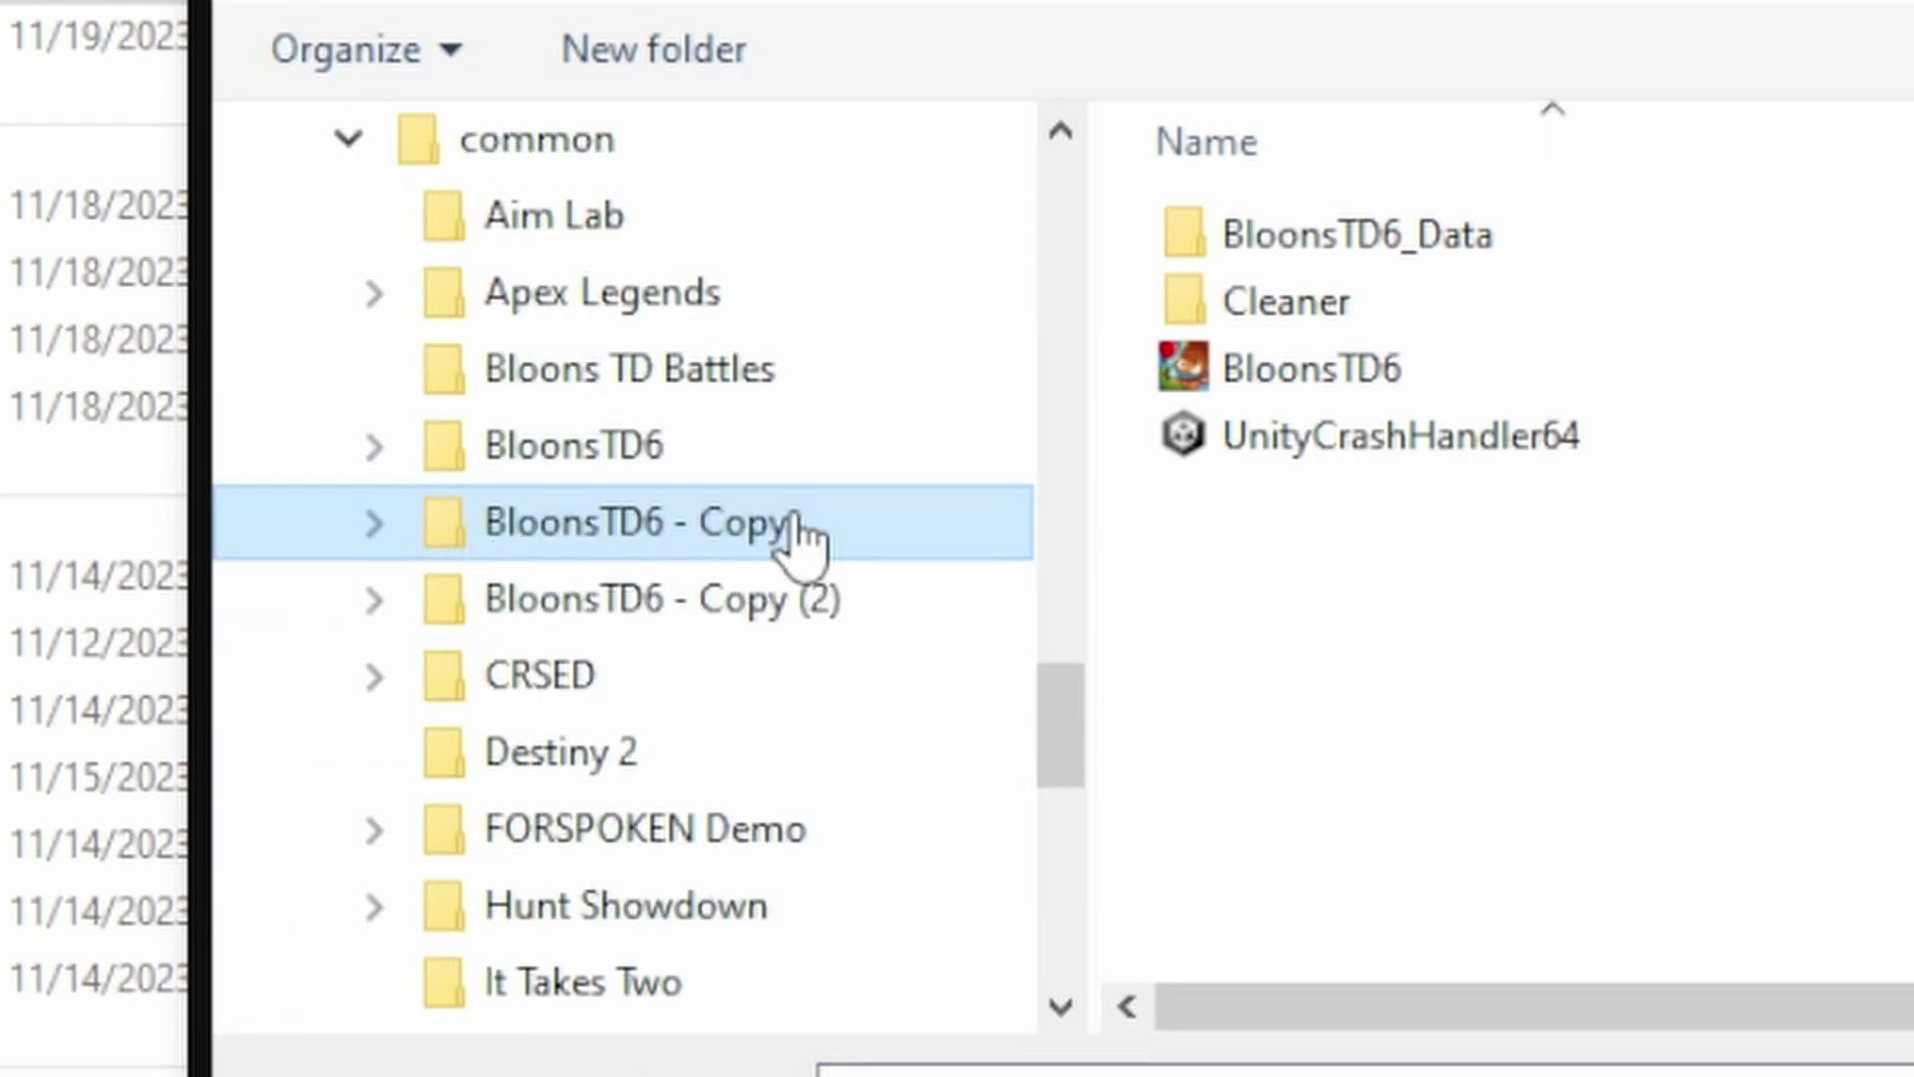
pyautogui.click(1362, 371)
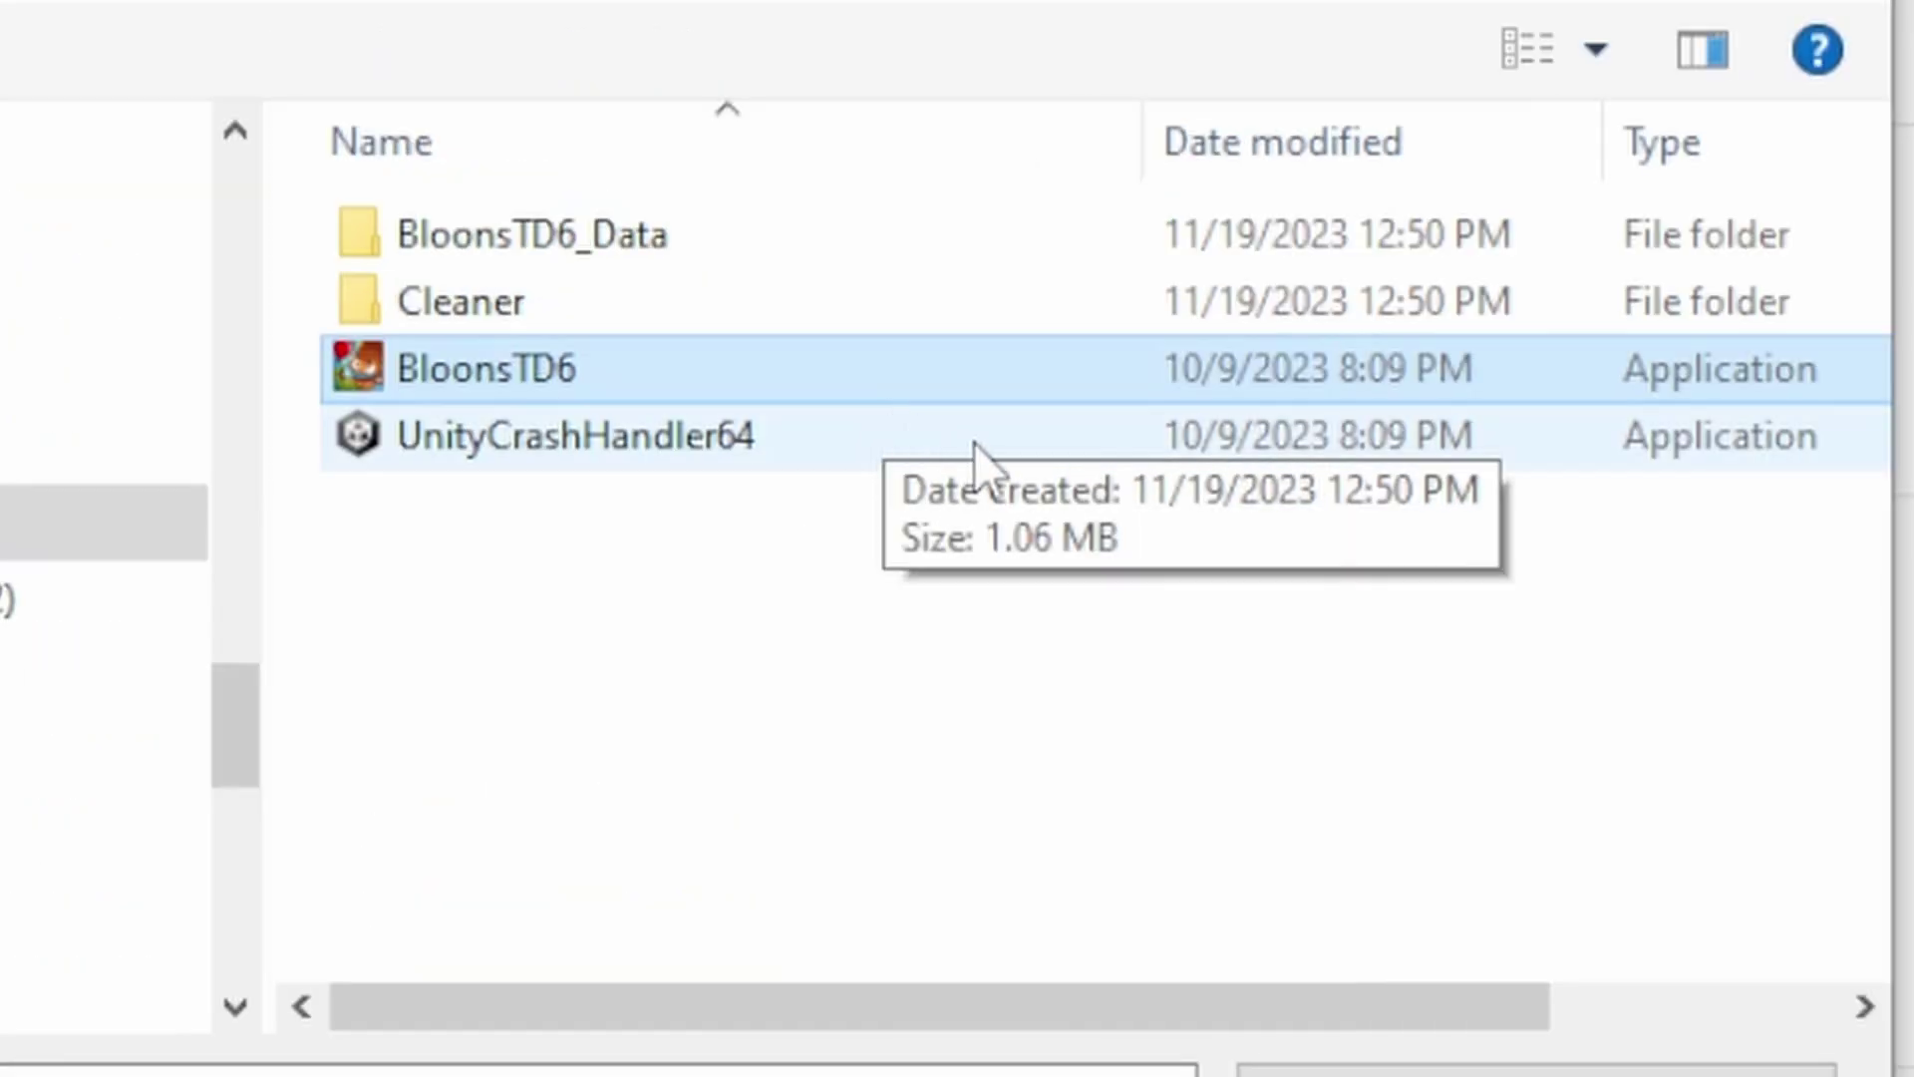
# Step: Check the BloonsTD6 file's properties, confirm it as the Unity game, and install MelonLoader v0.6.1
pyautogui.rightClick(978, 375)
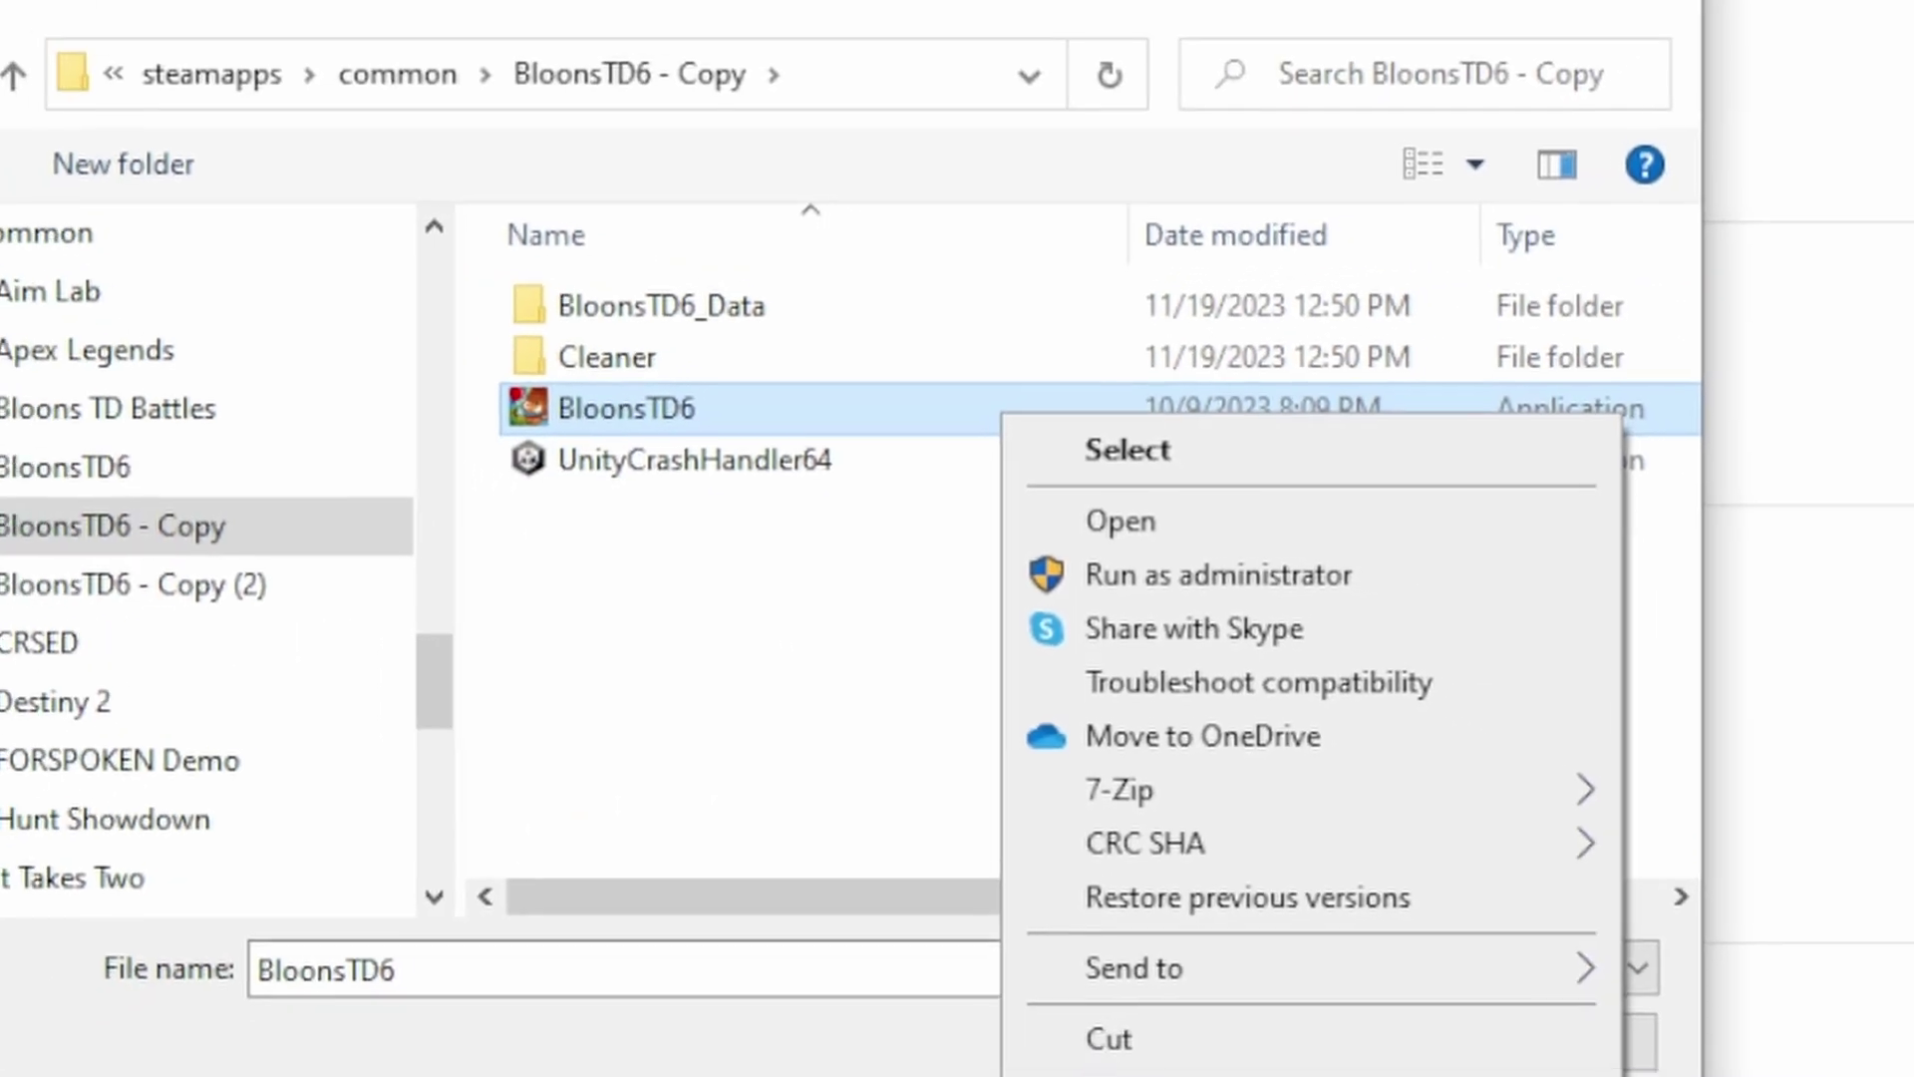
pyautogui.press('r')
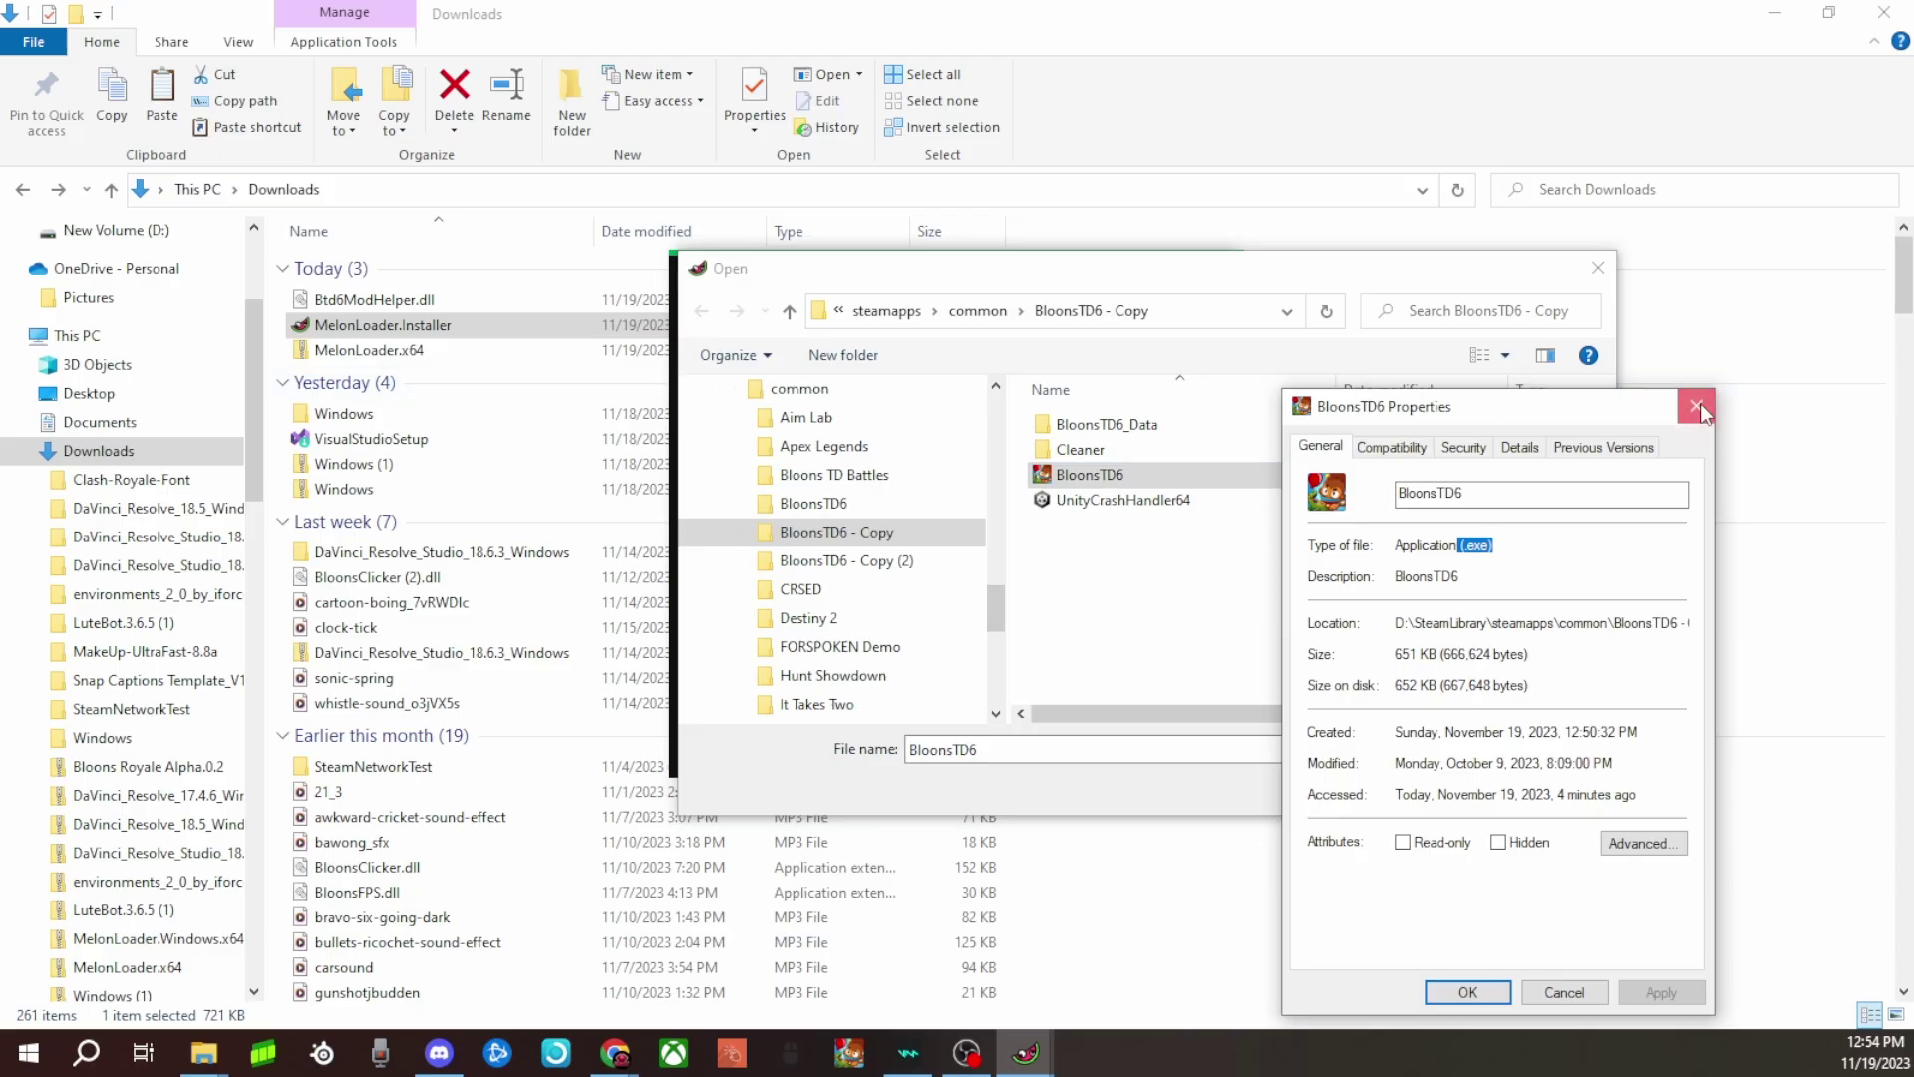
pyautogui.click(1696, 406)
pyautogui.click(1423, 781)
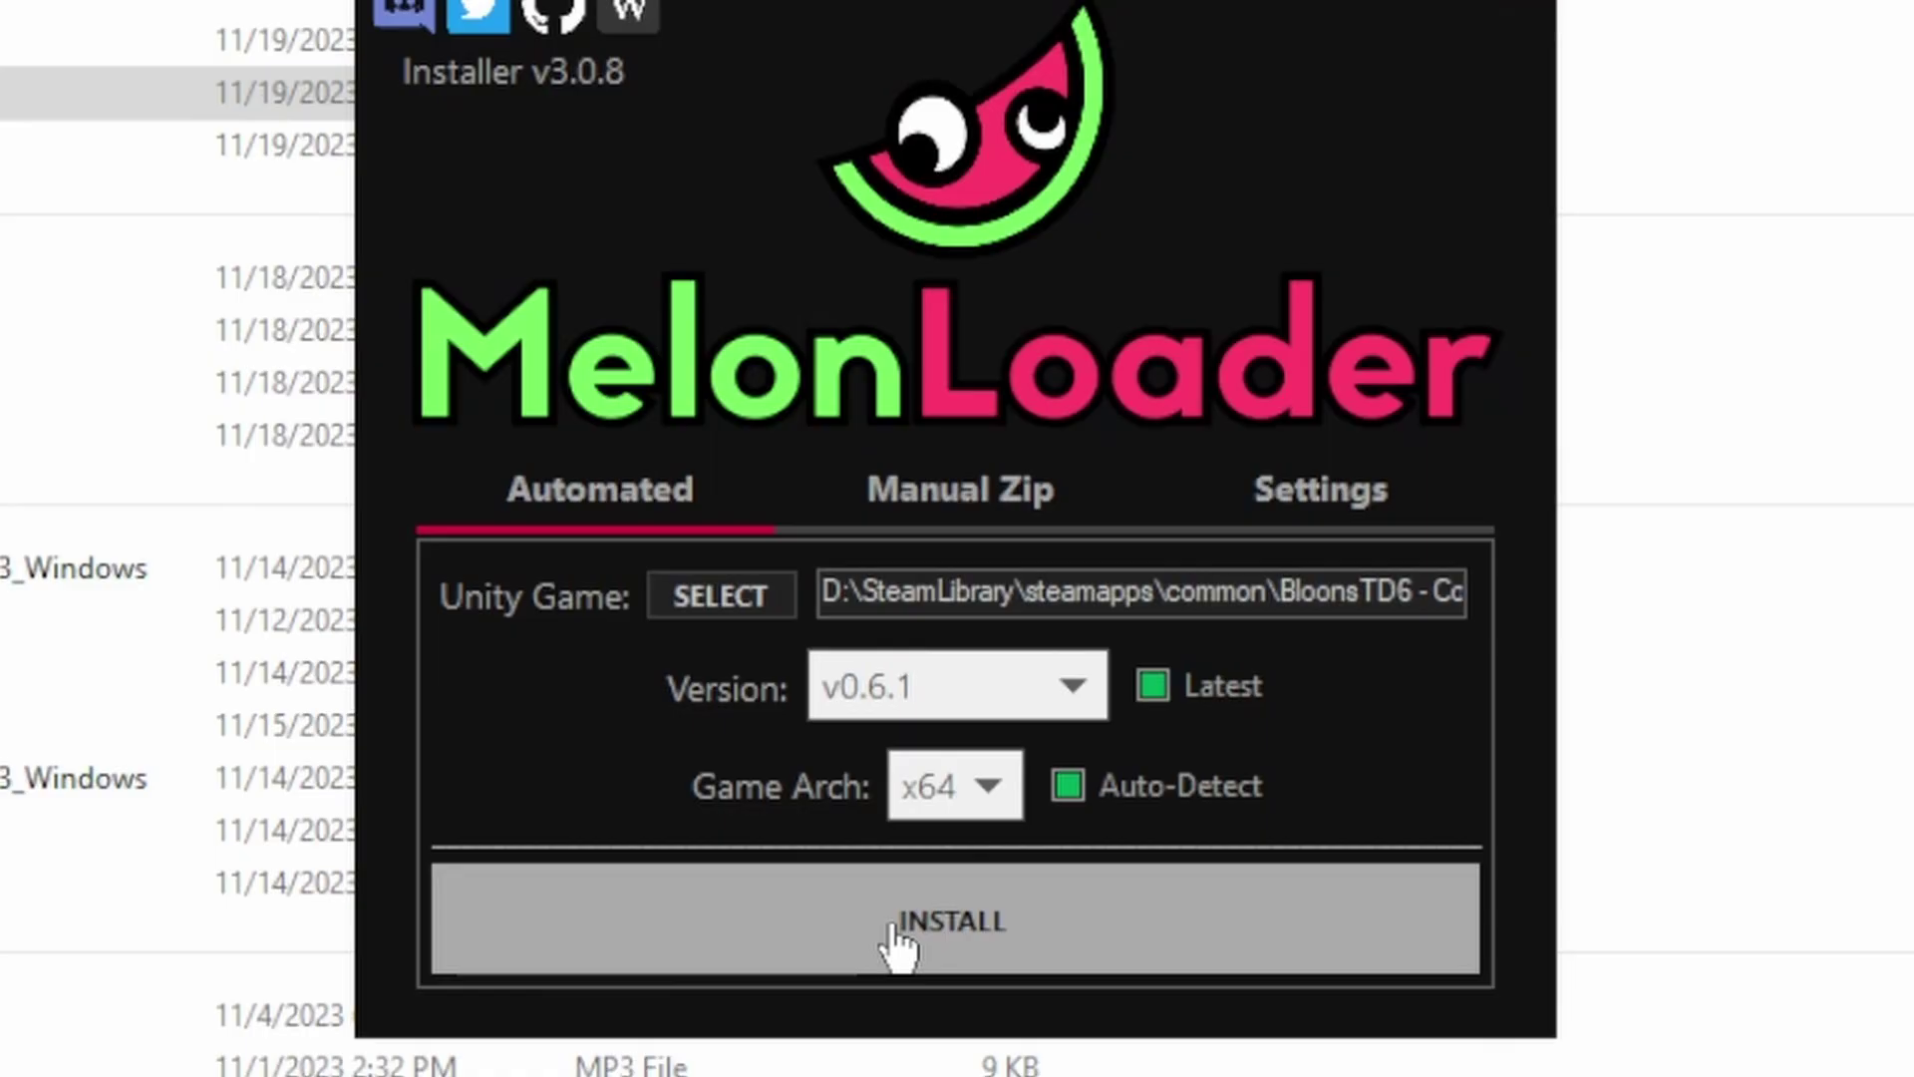
pyautogui.click(893, 932)
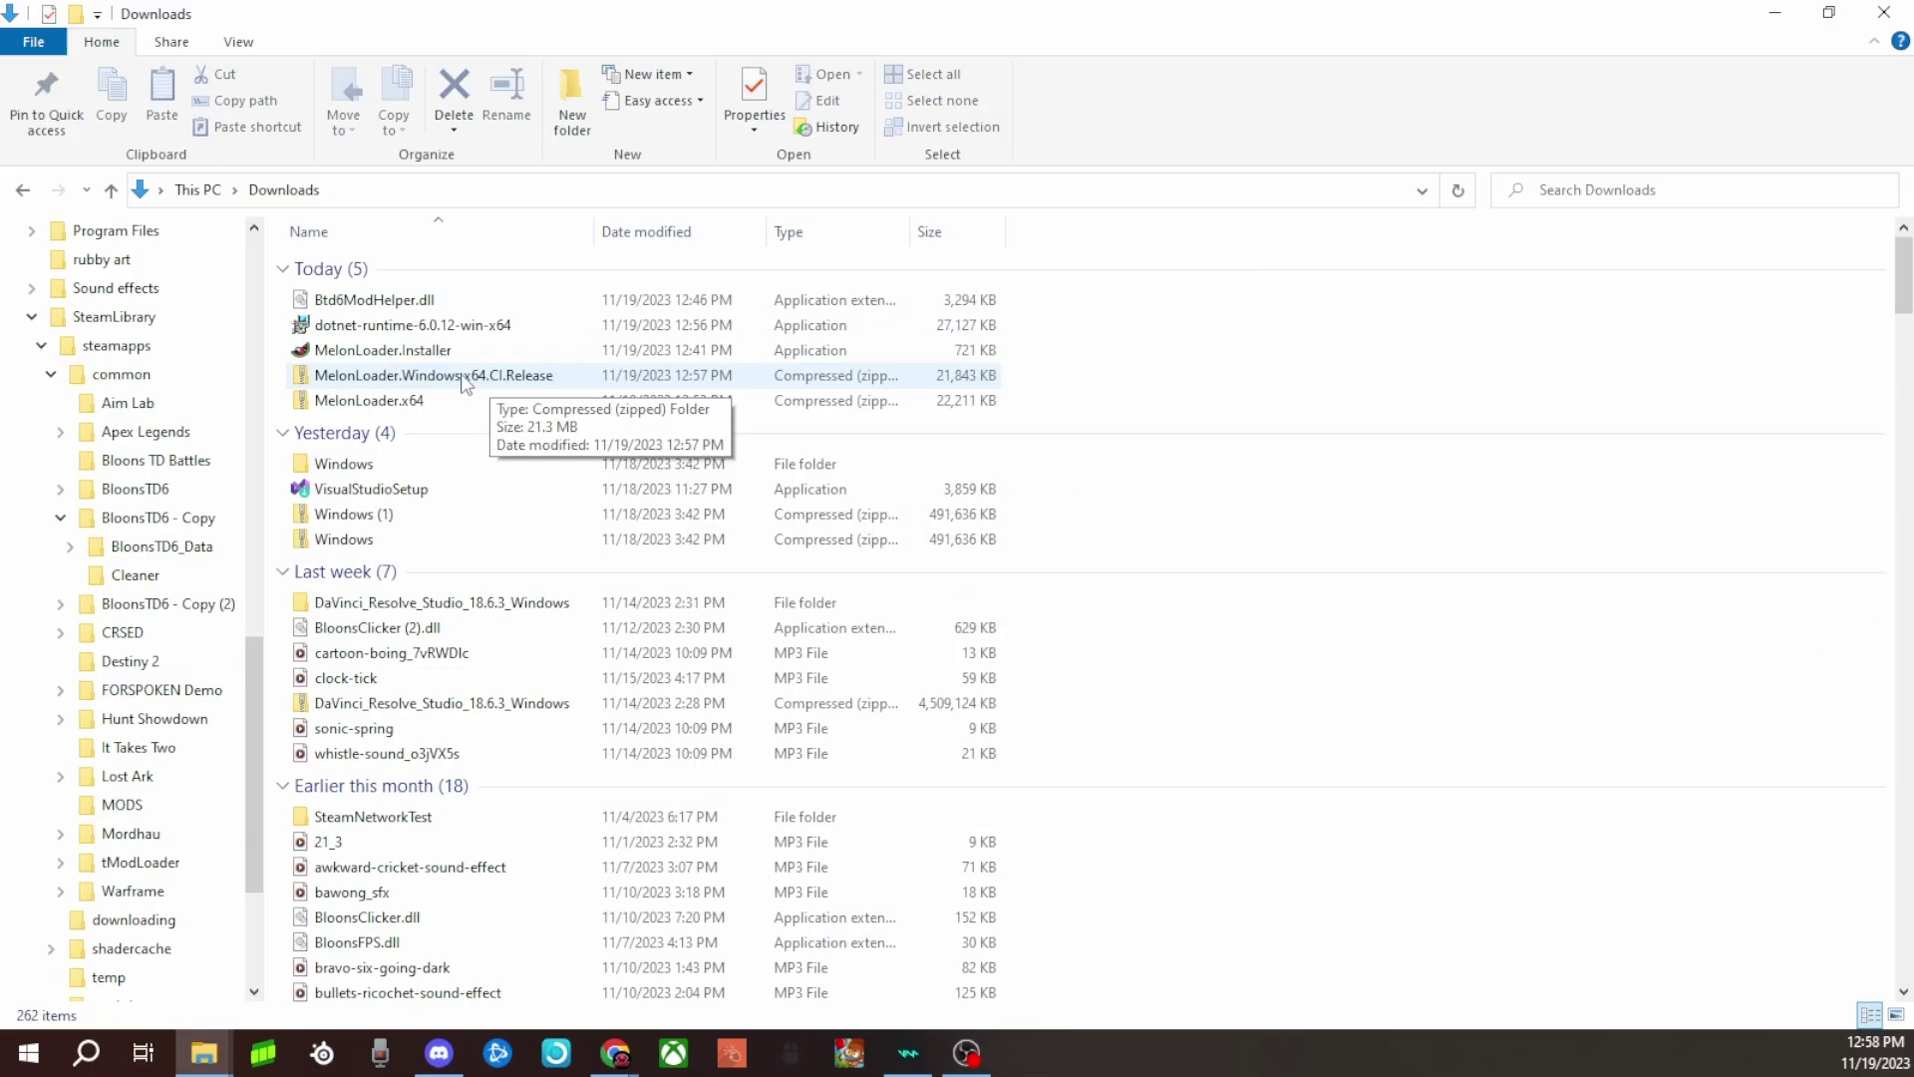
# Step: Copy all four files from the MelonLoader.Windows.x64.CI.Release zip into BloonsTD6 - Copy
pyautogui.doubleClick(463, 377)
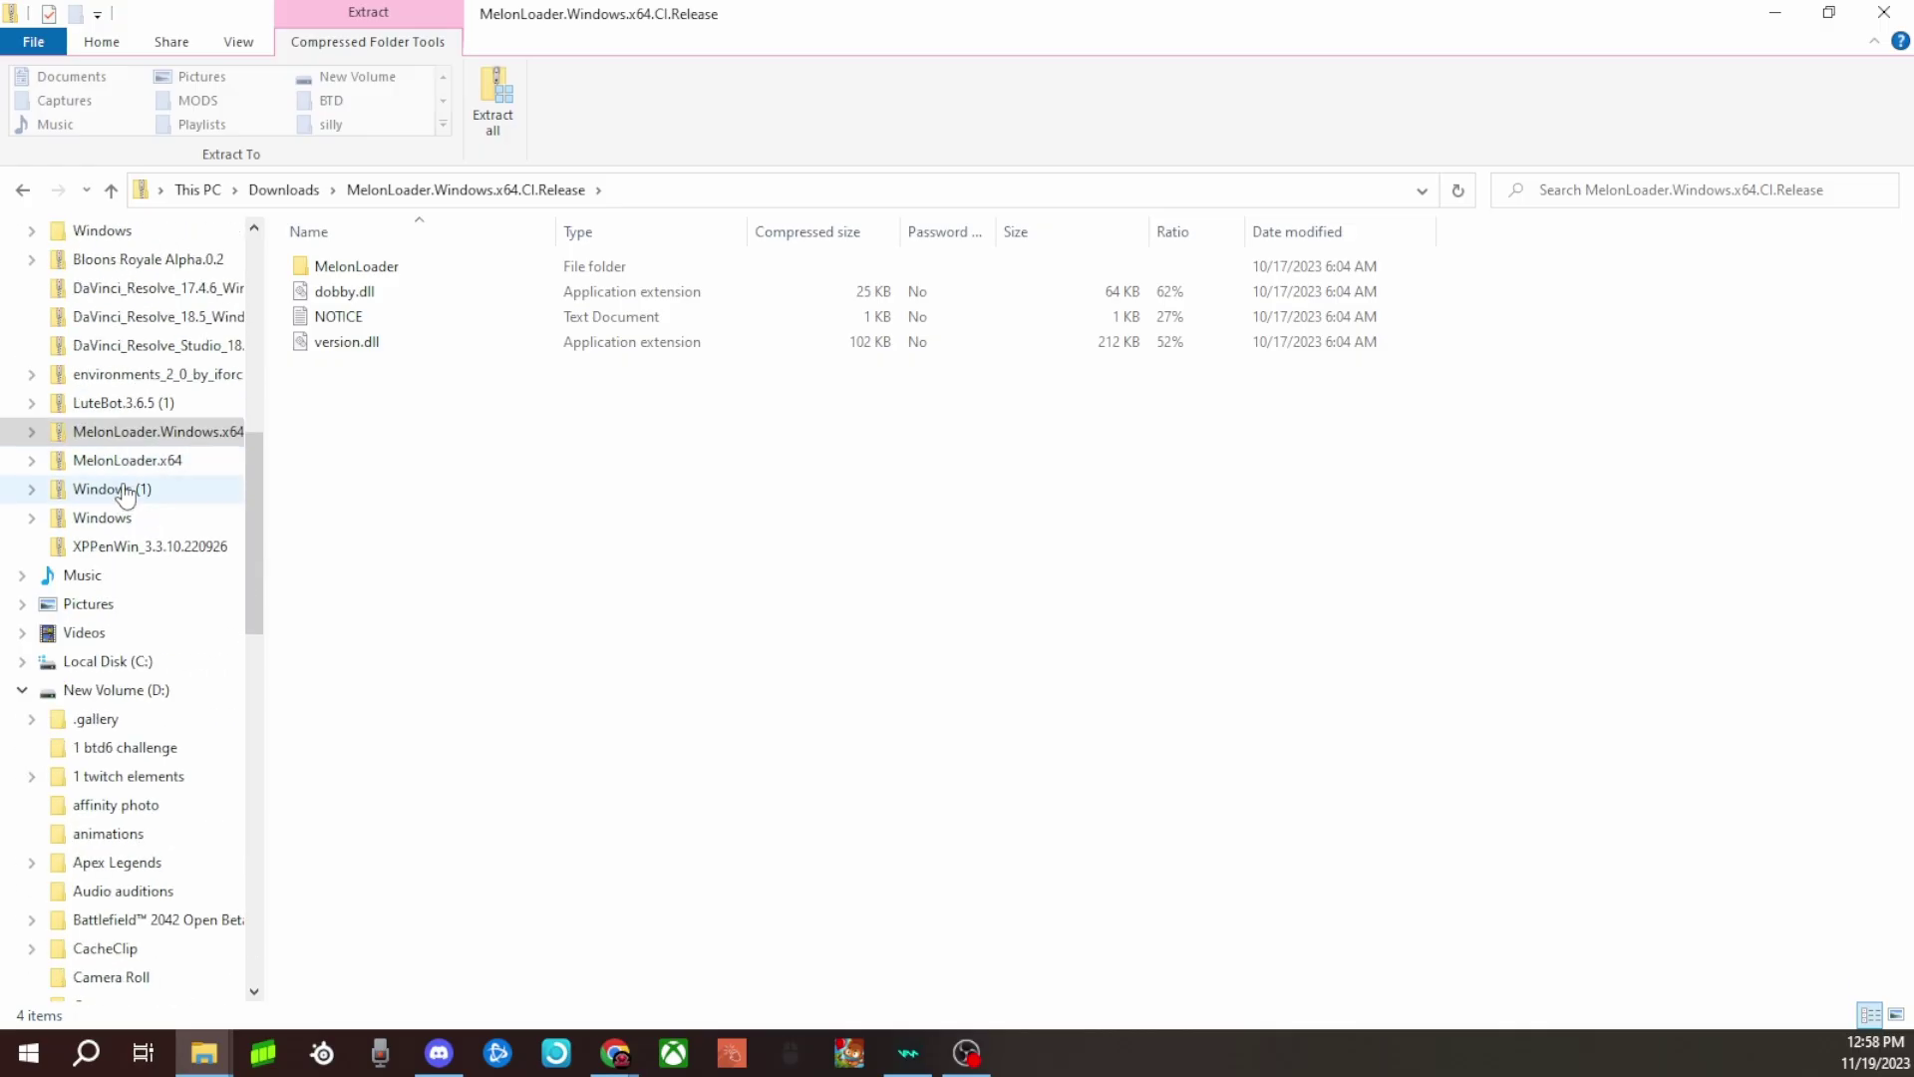
pyautogui.scroll(5, 28, 471)
pyautogui.click(22, 383)
pyautogui.scroll(-4, 88, 438)
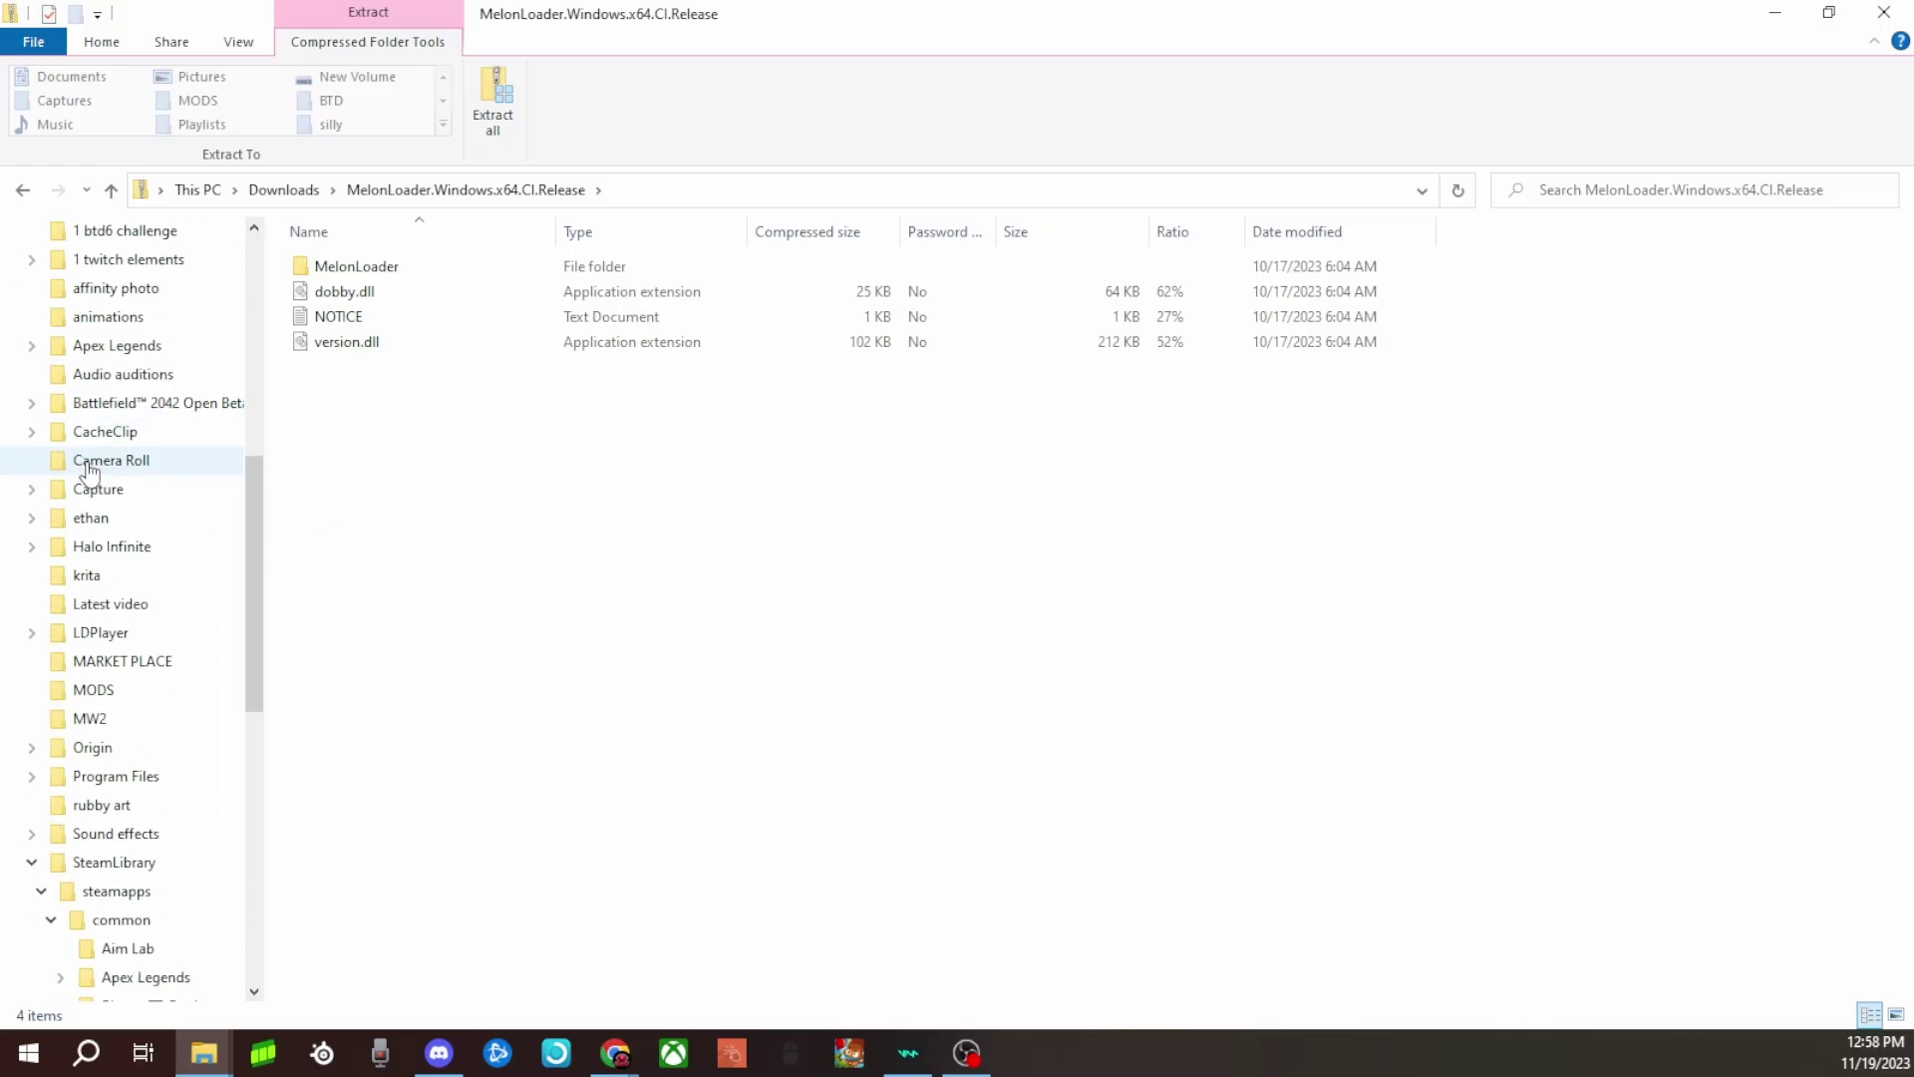
pyautogui.scroll(-8, 100, 449)
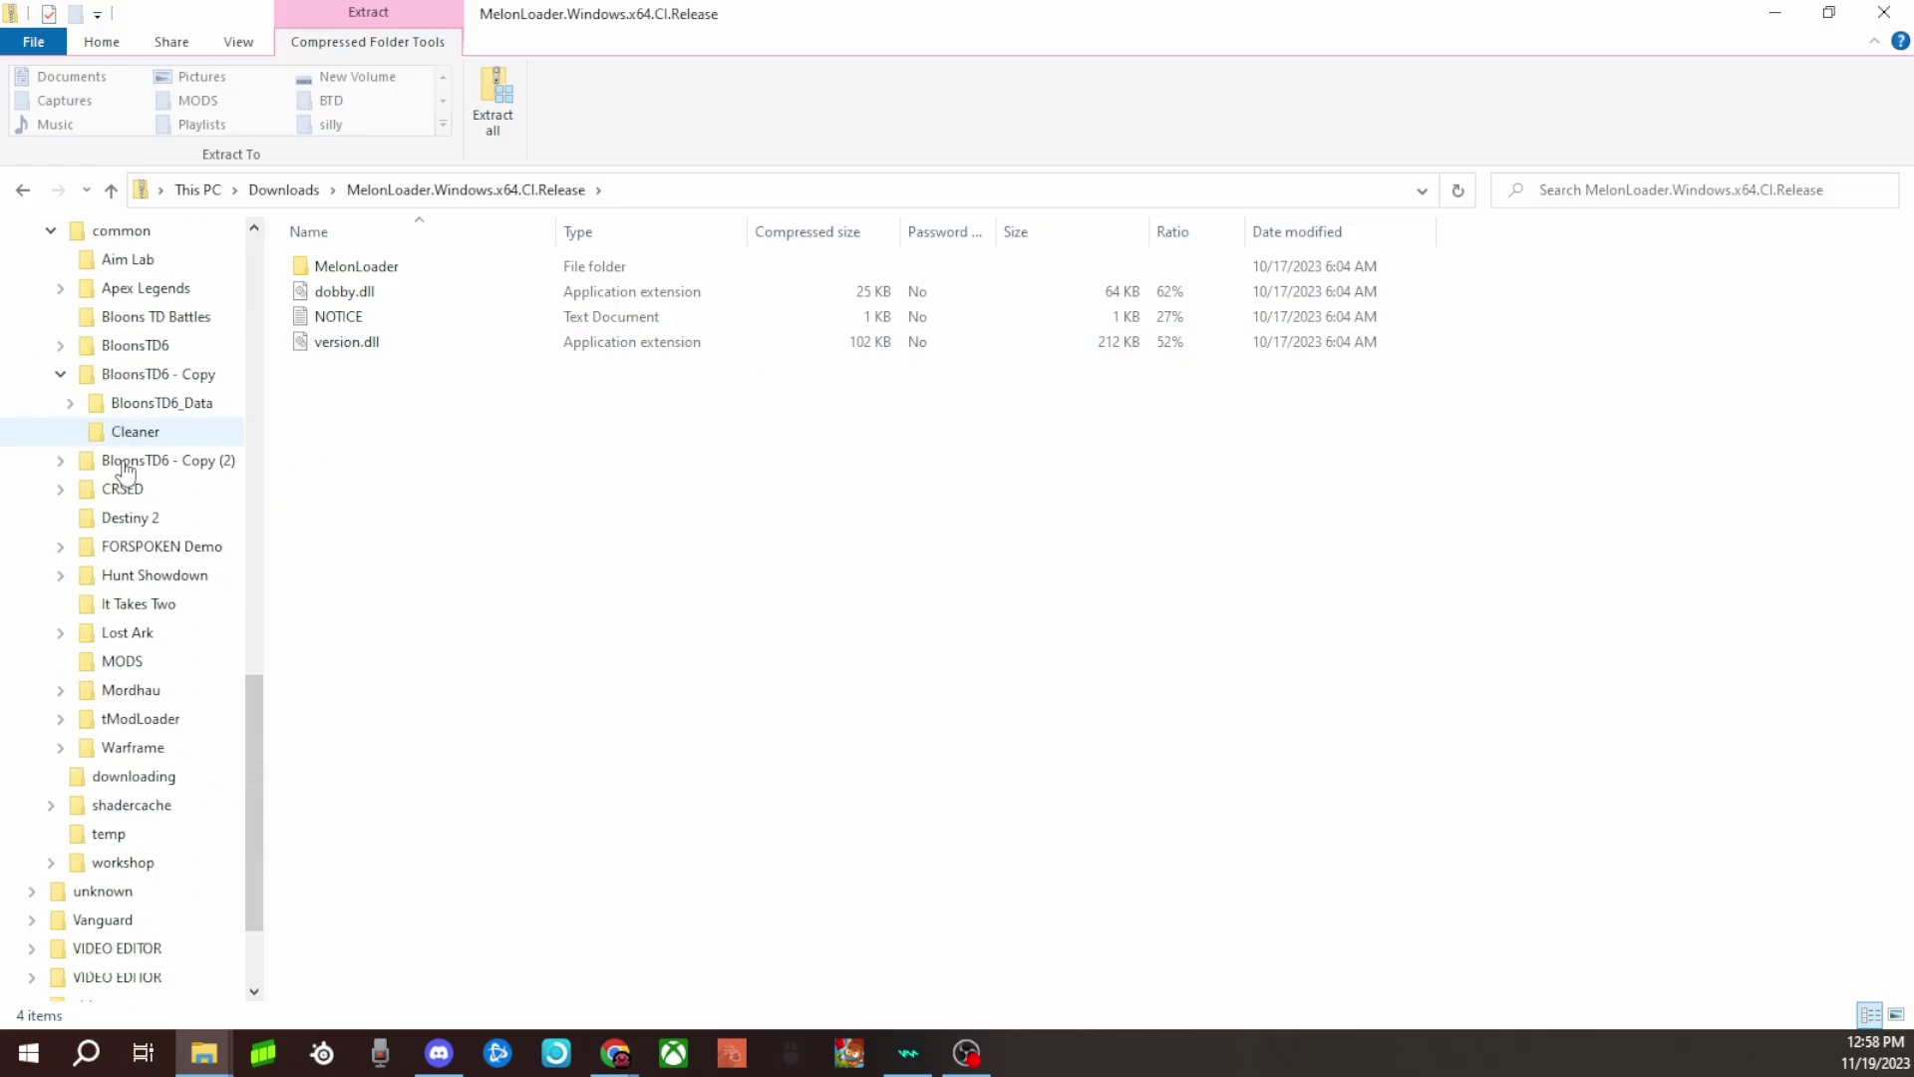
pyautogui.scroll(2, 150, 503)
pyautogui.moveTo(556, 477); pyautogui.dragTo(289, 234)
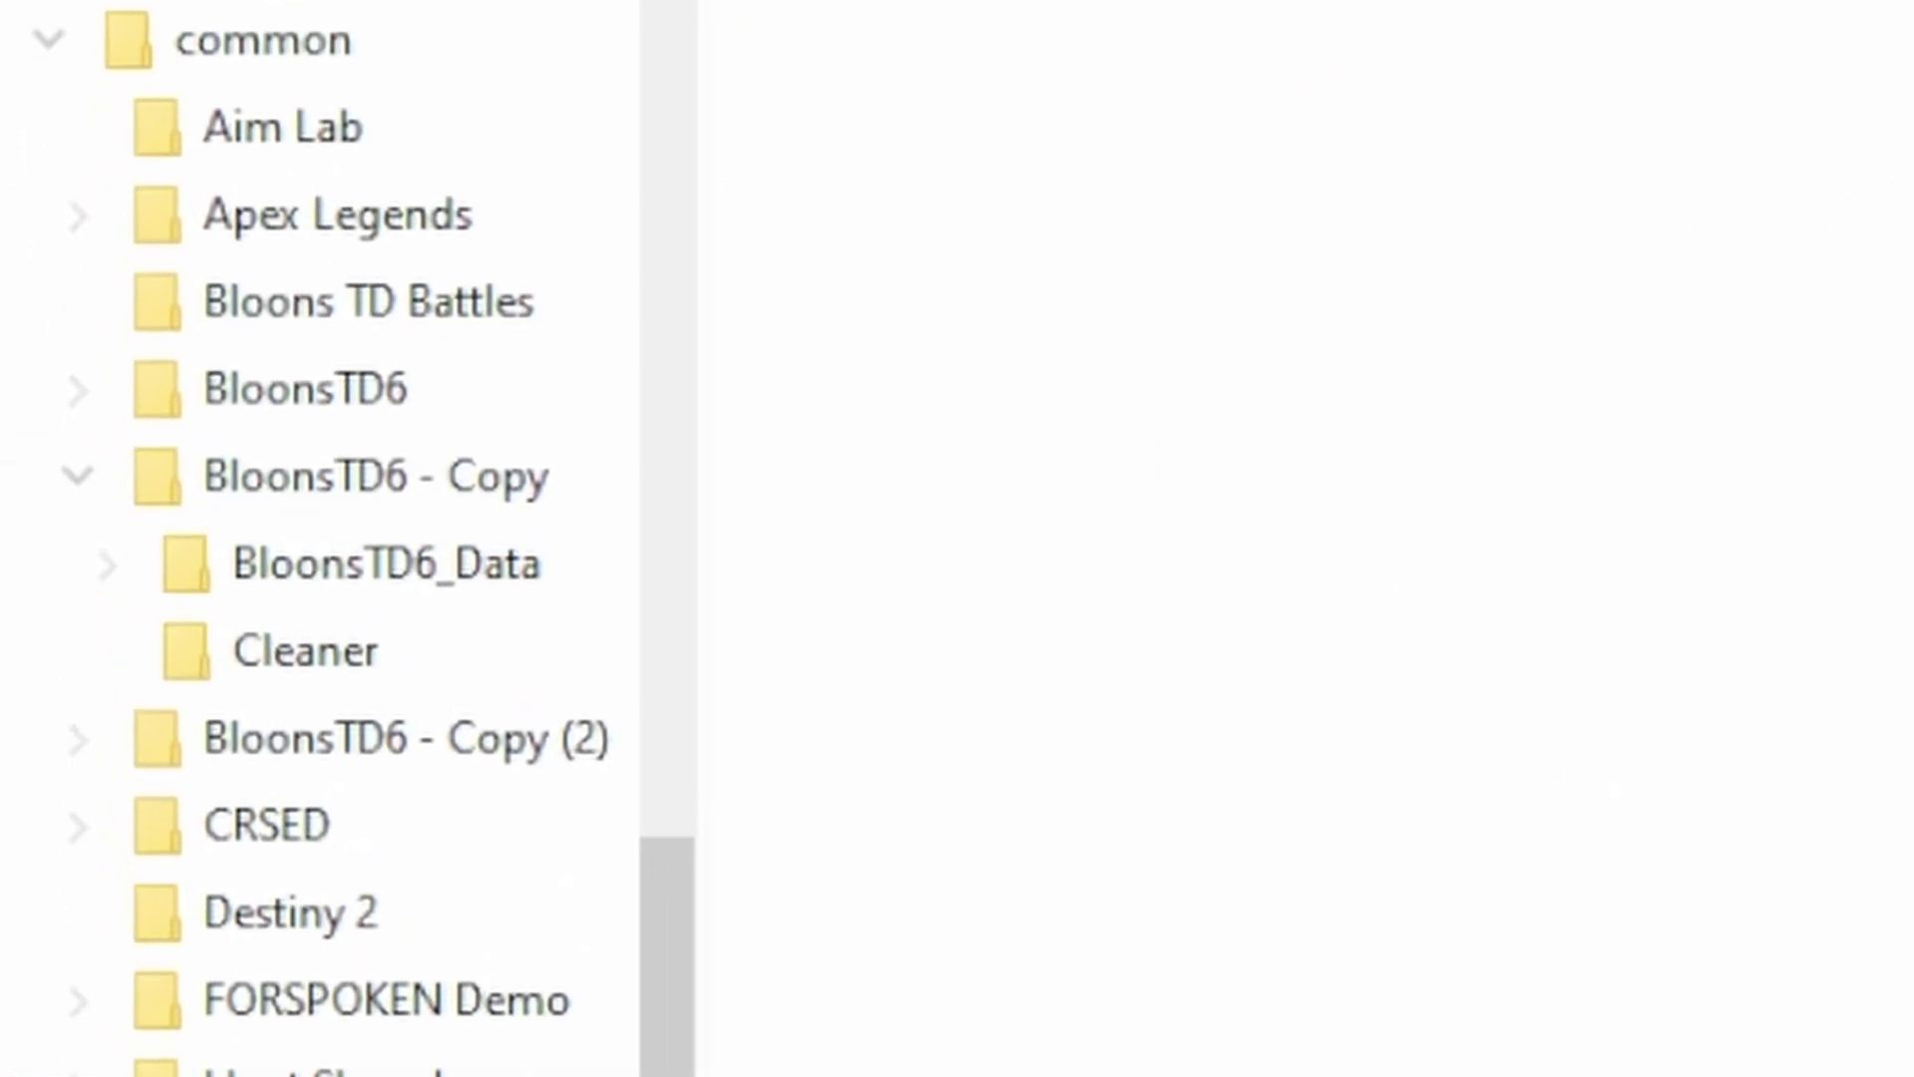
pyautogui.moveTo(1476, 199); pyautogui.dragTo(508, 940)
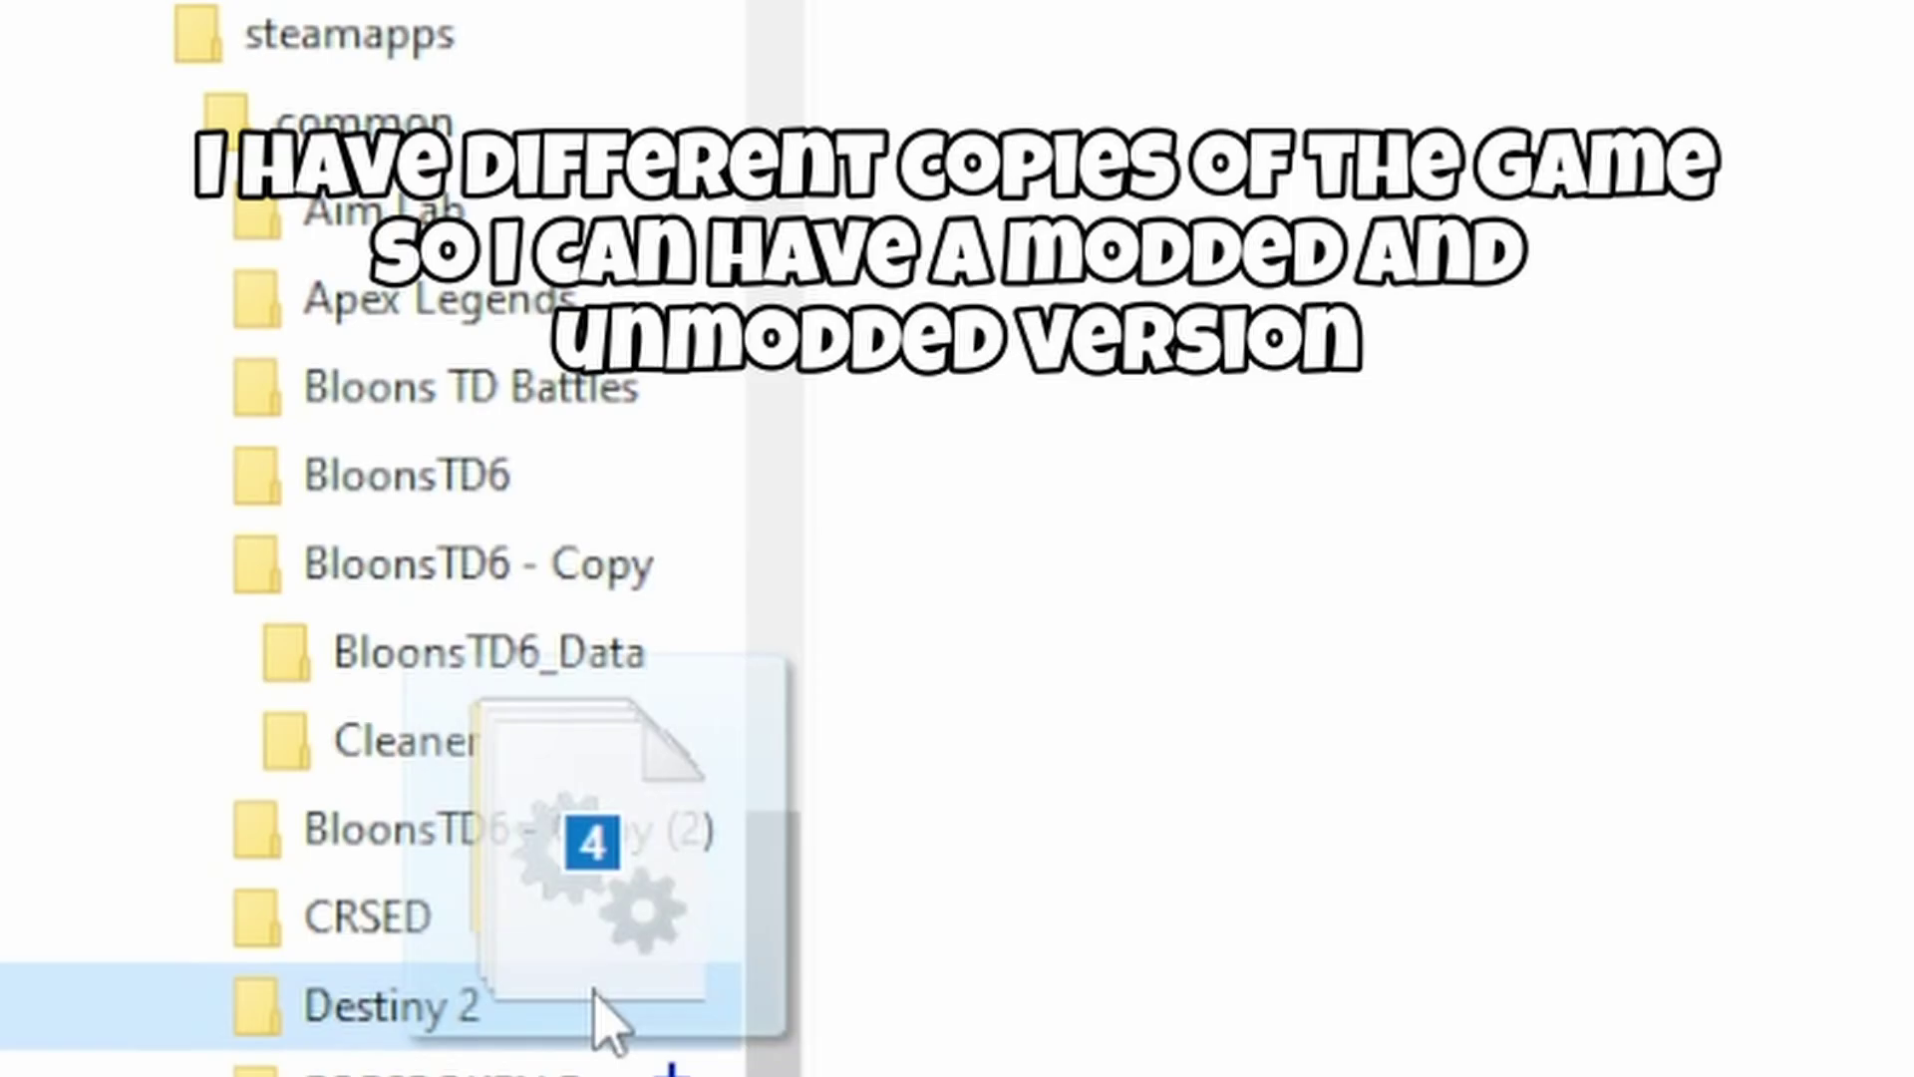
pyautogui.moveTo(595, 997); pyautogui.dragTo(528, 583)
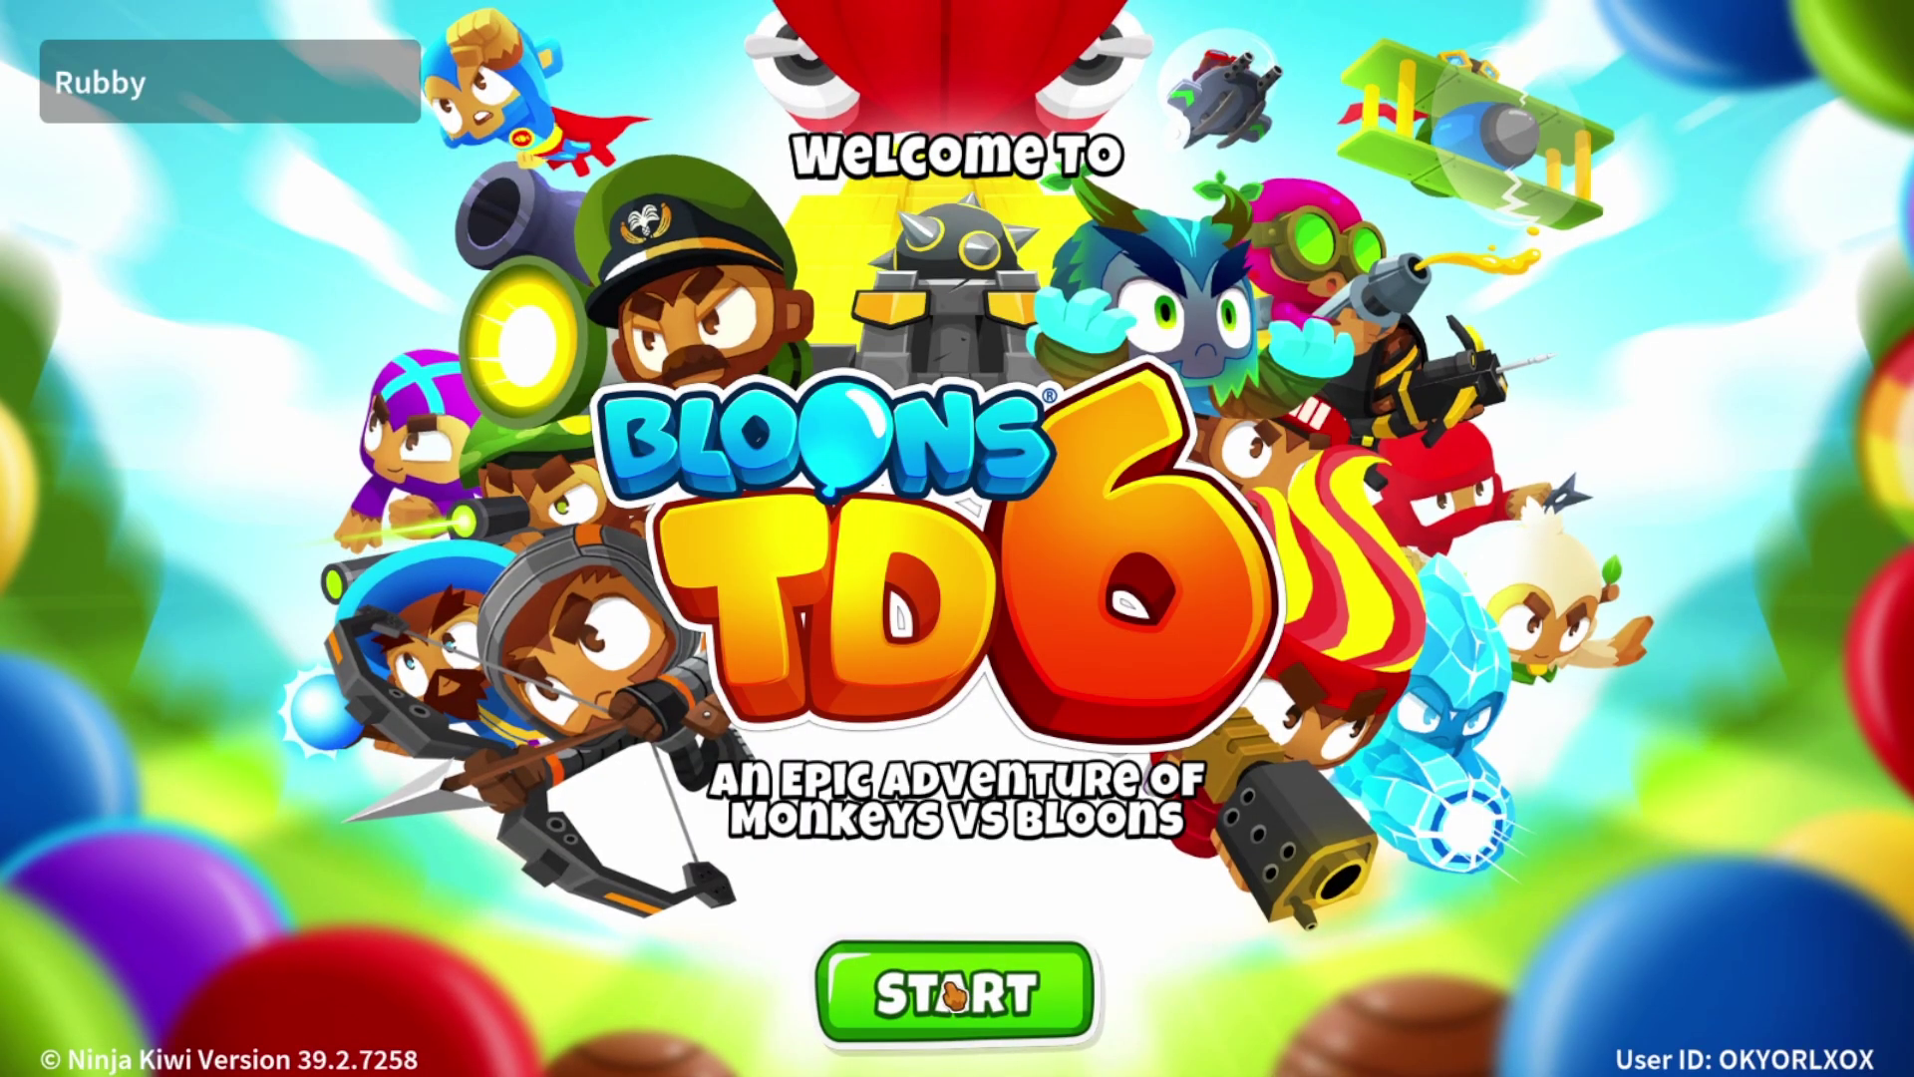
# Step: Start Bloons TD6 from the welcome screen and dismiss the Modded Client notice
pyautogui.click(953, 987)
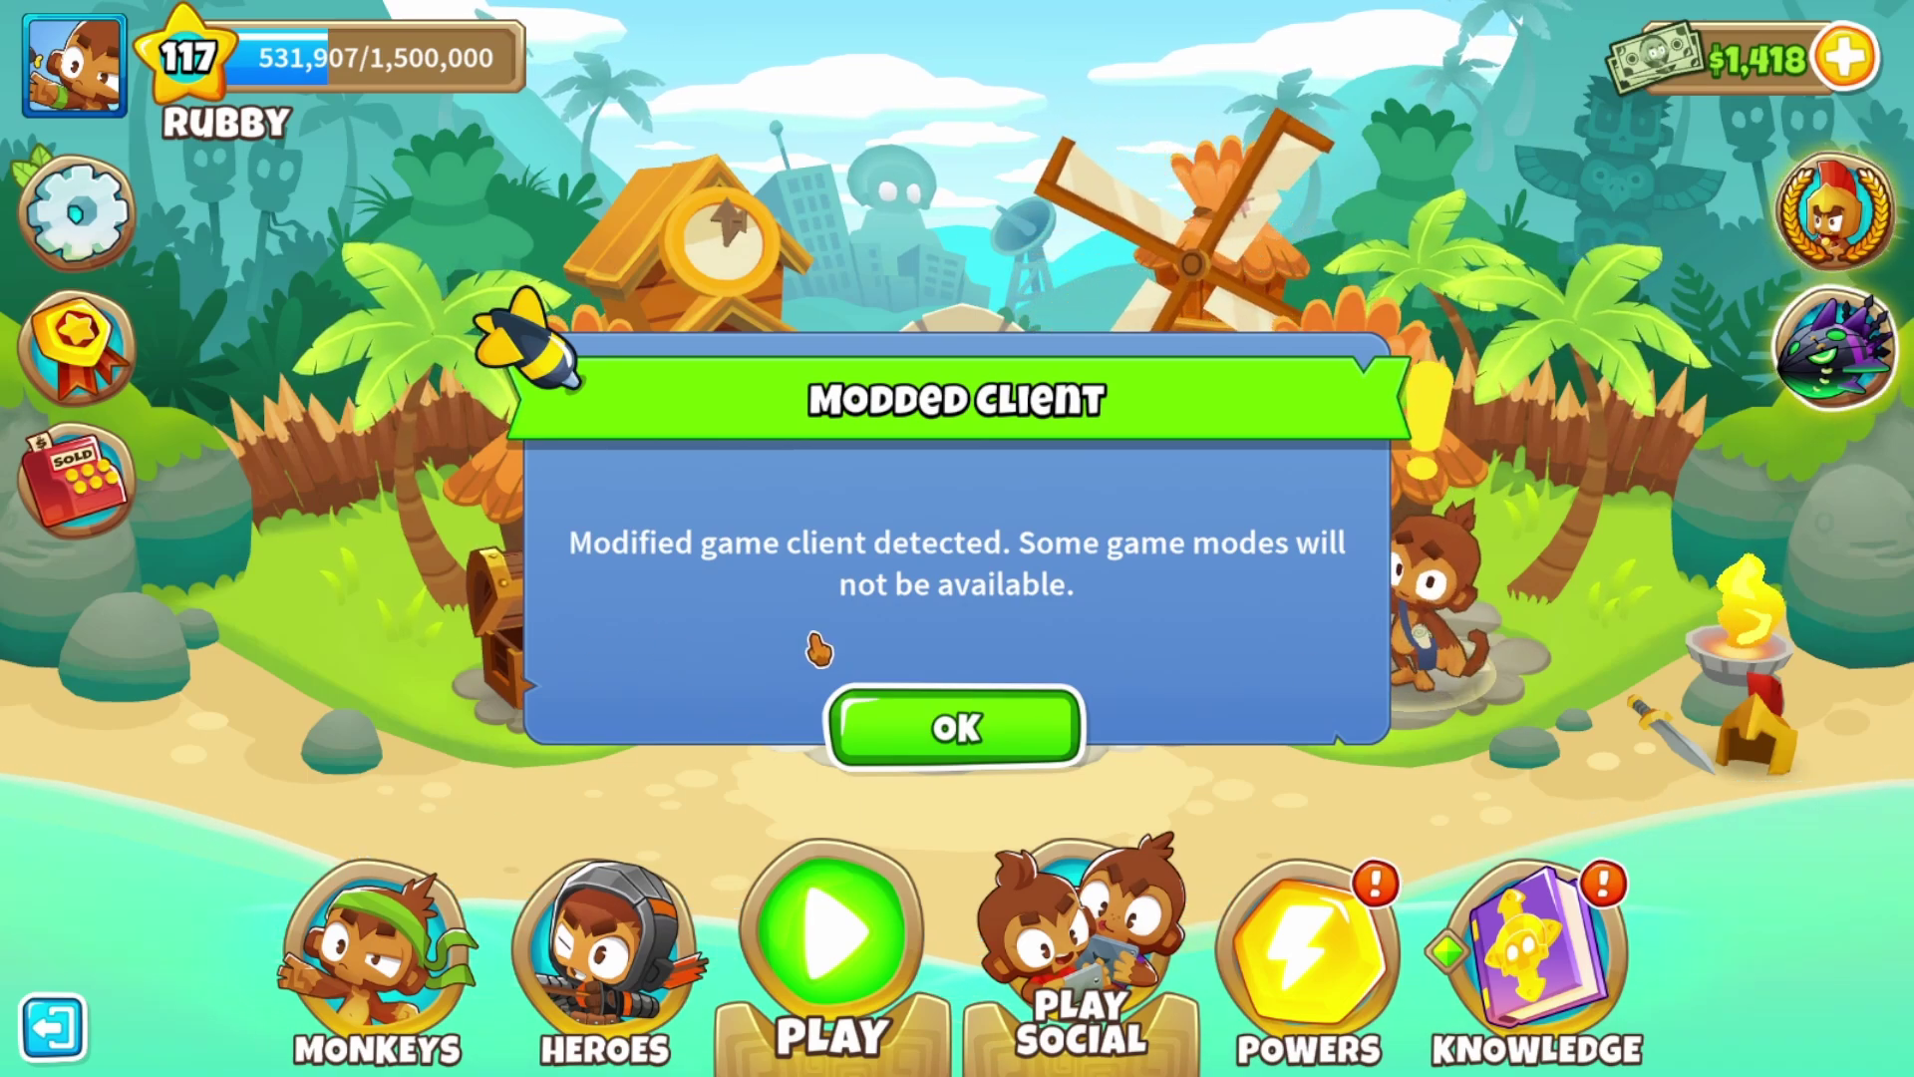
pyautogui.click(847, 726)
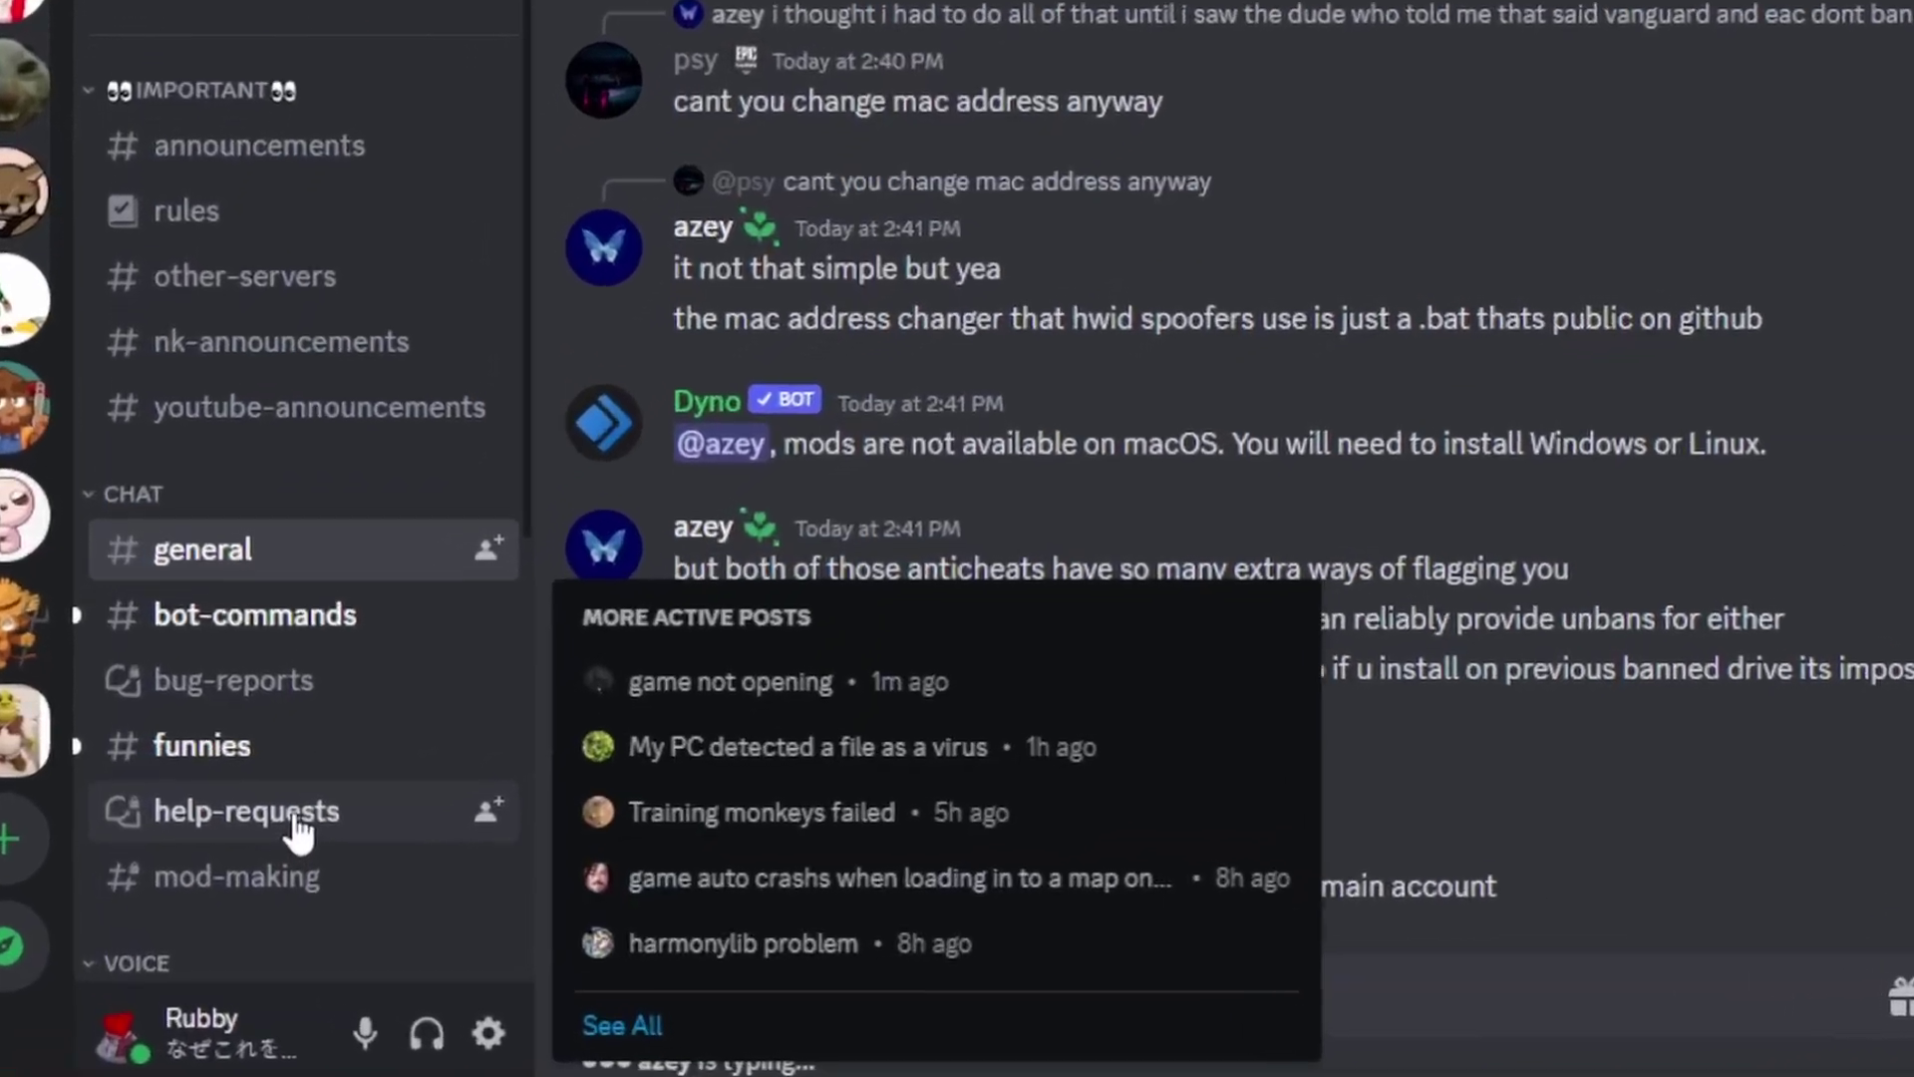
# Step: Open the 'game not opening' thread in help-requests and select its MelonLoader Nightly steps
pyautogui.click(225, 863)
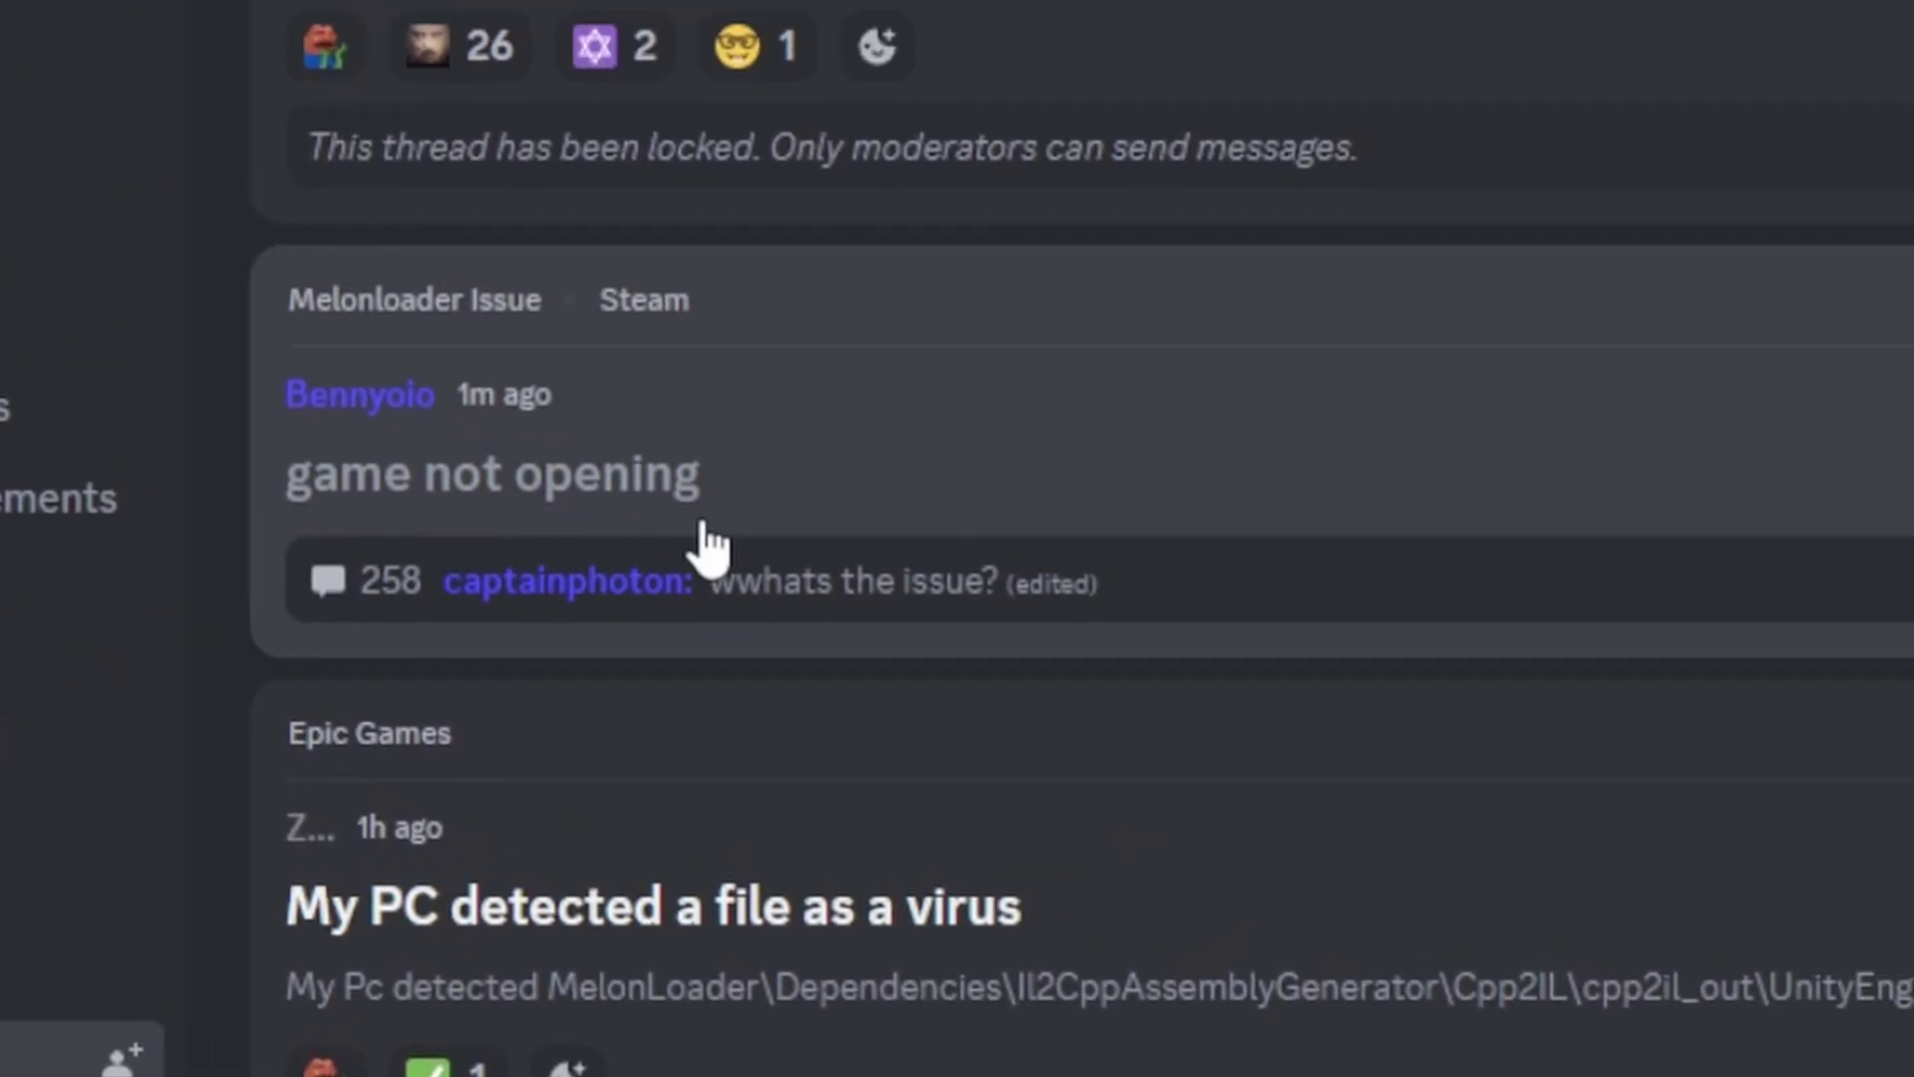
pyautogui.click(1376, 590)
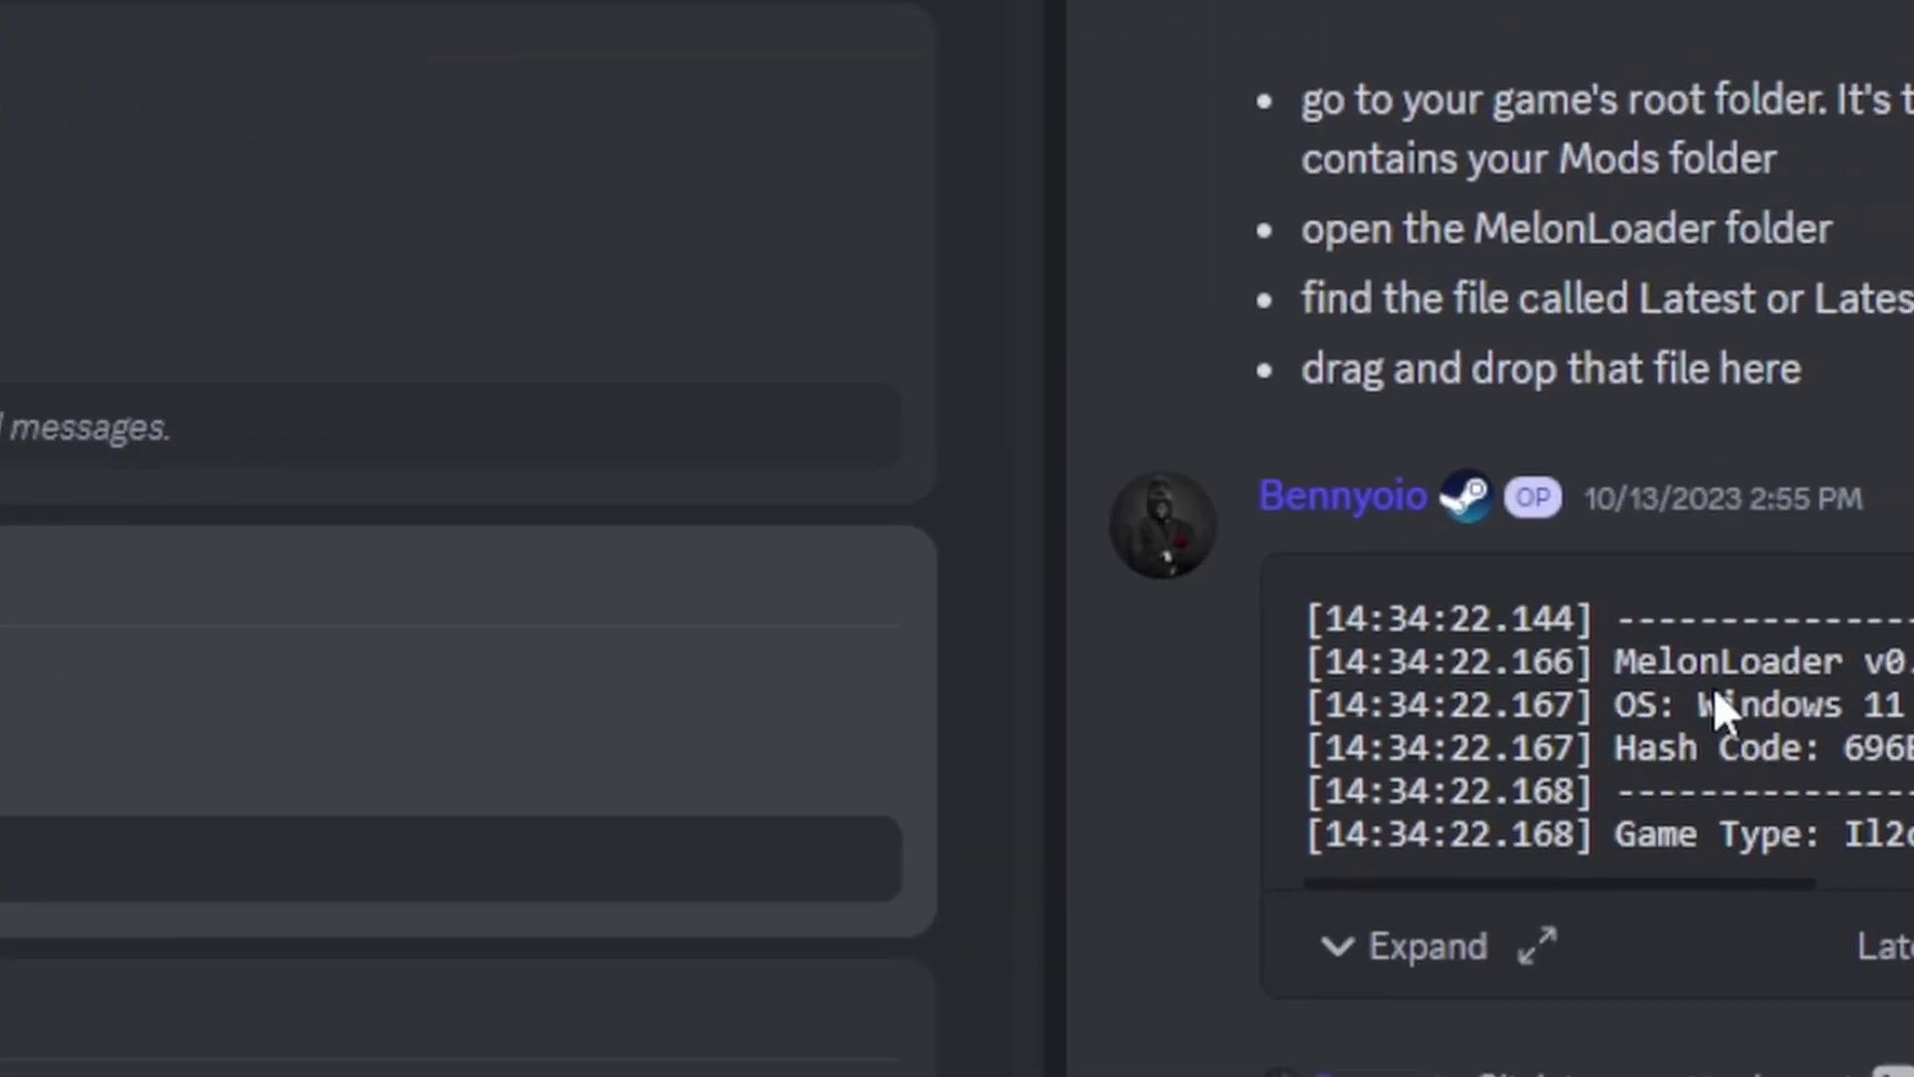
pyautogui.scroll(-10, 1162, 750)
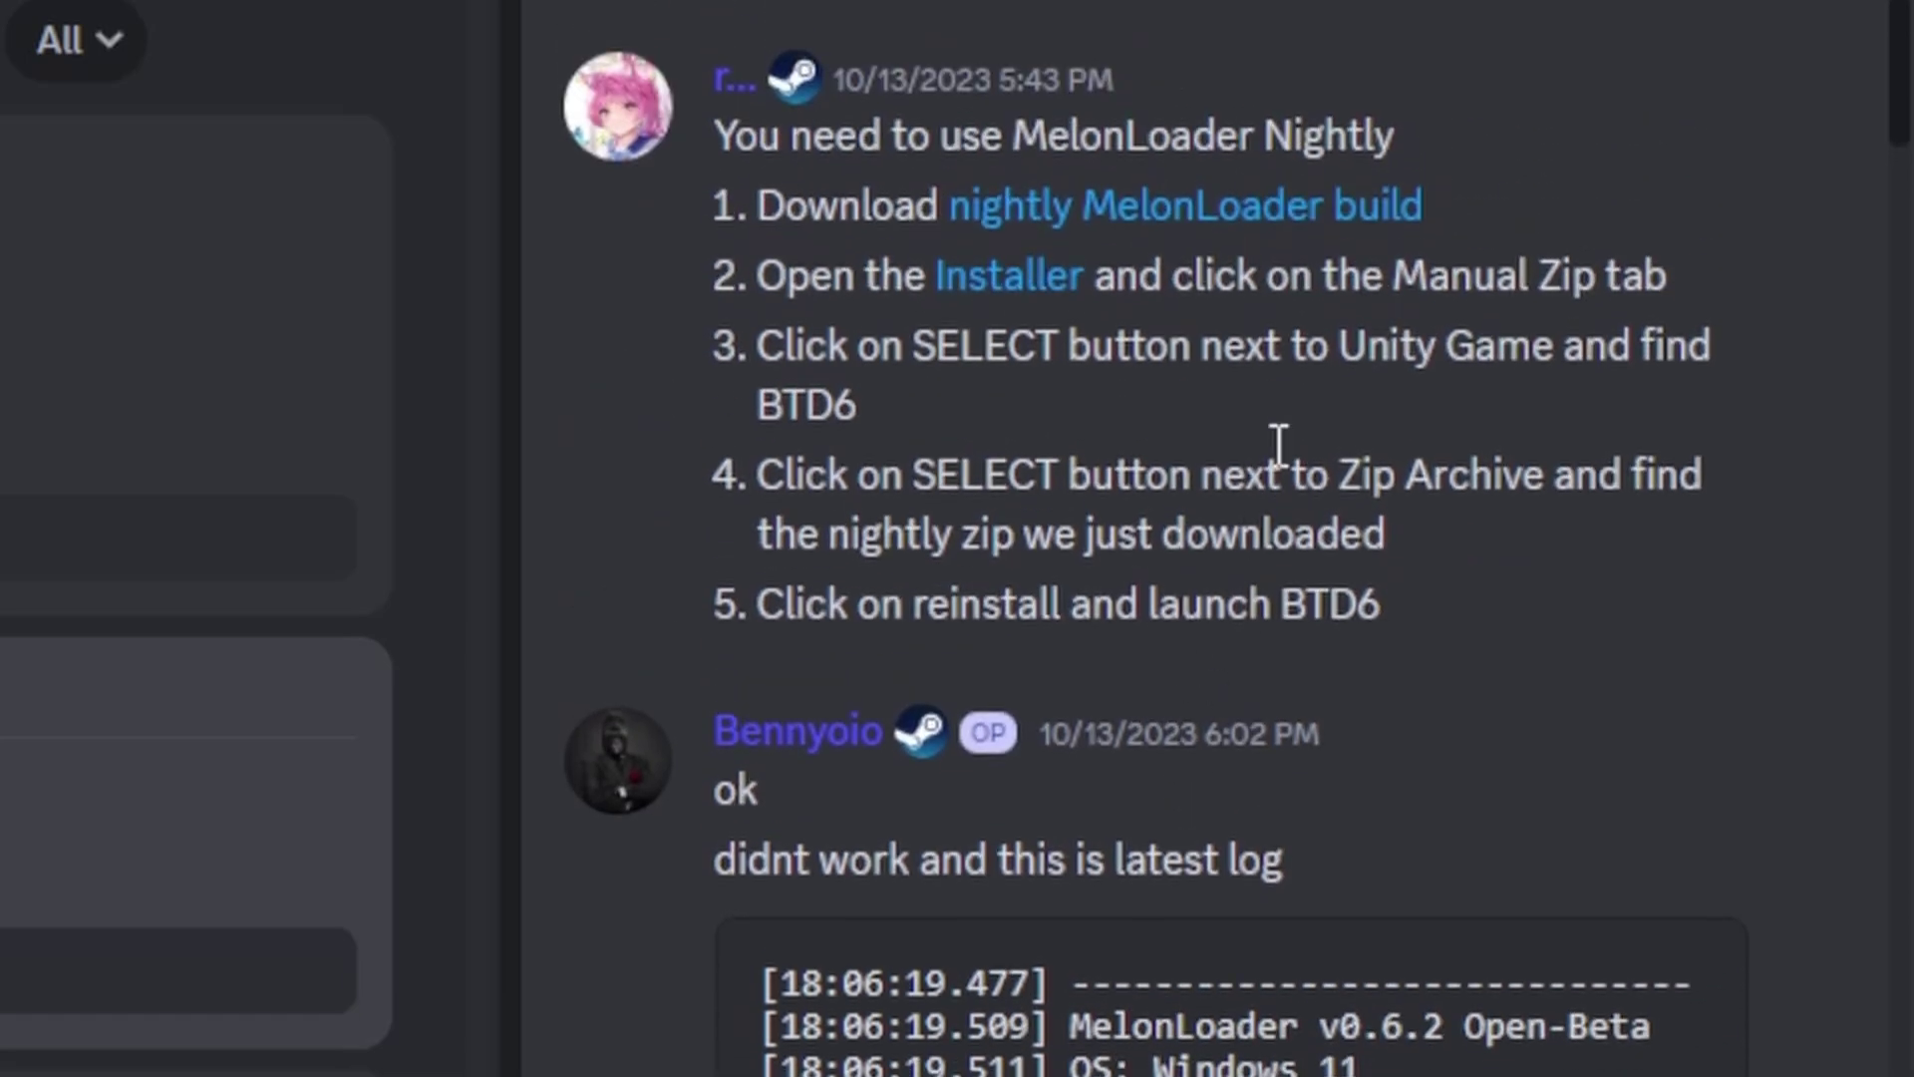
pyautogui.moveTo(700, 206); pyautogui.dragTo(1632, 603)
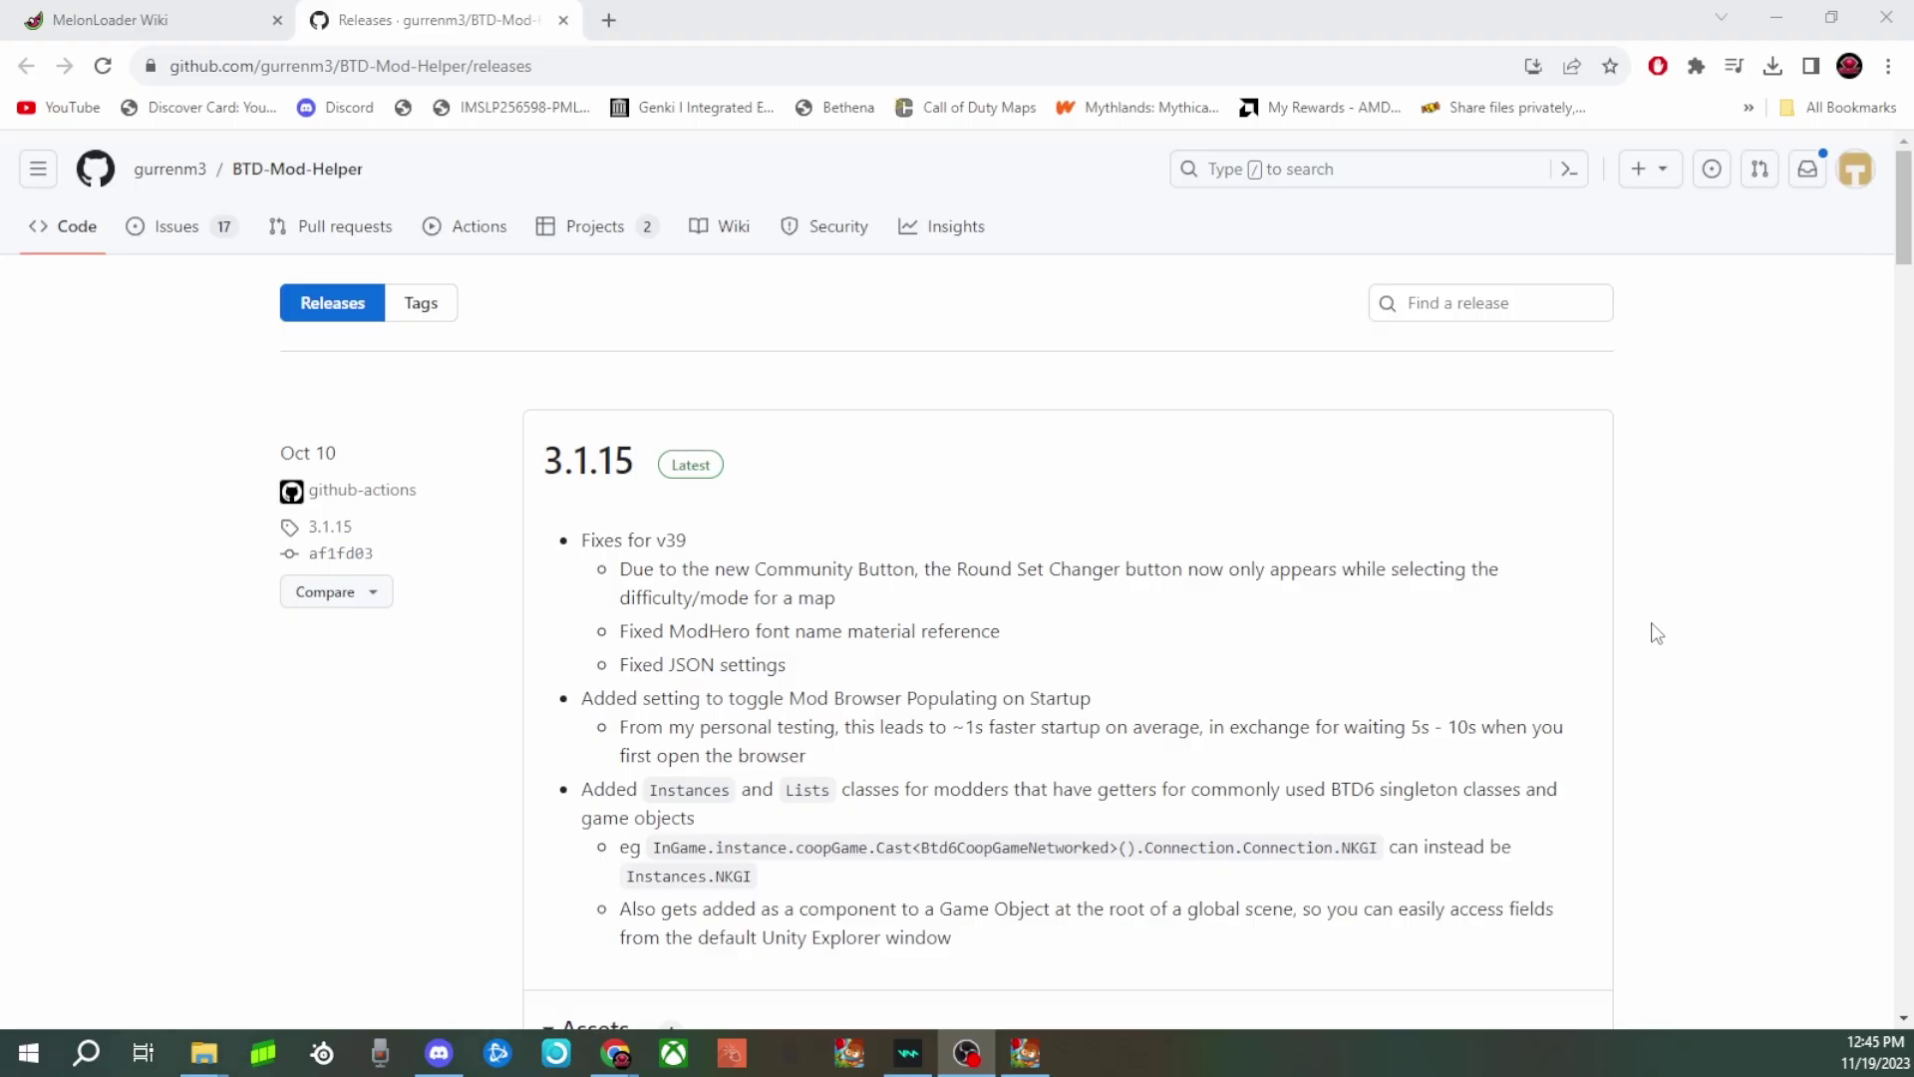
# Step: Download Btd6ModHelper.dll from the 3.1.15 release, accepting the unverified-file warning
pyautogui.scroll(-3, 1497, 594)
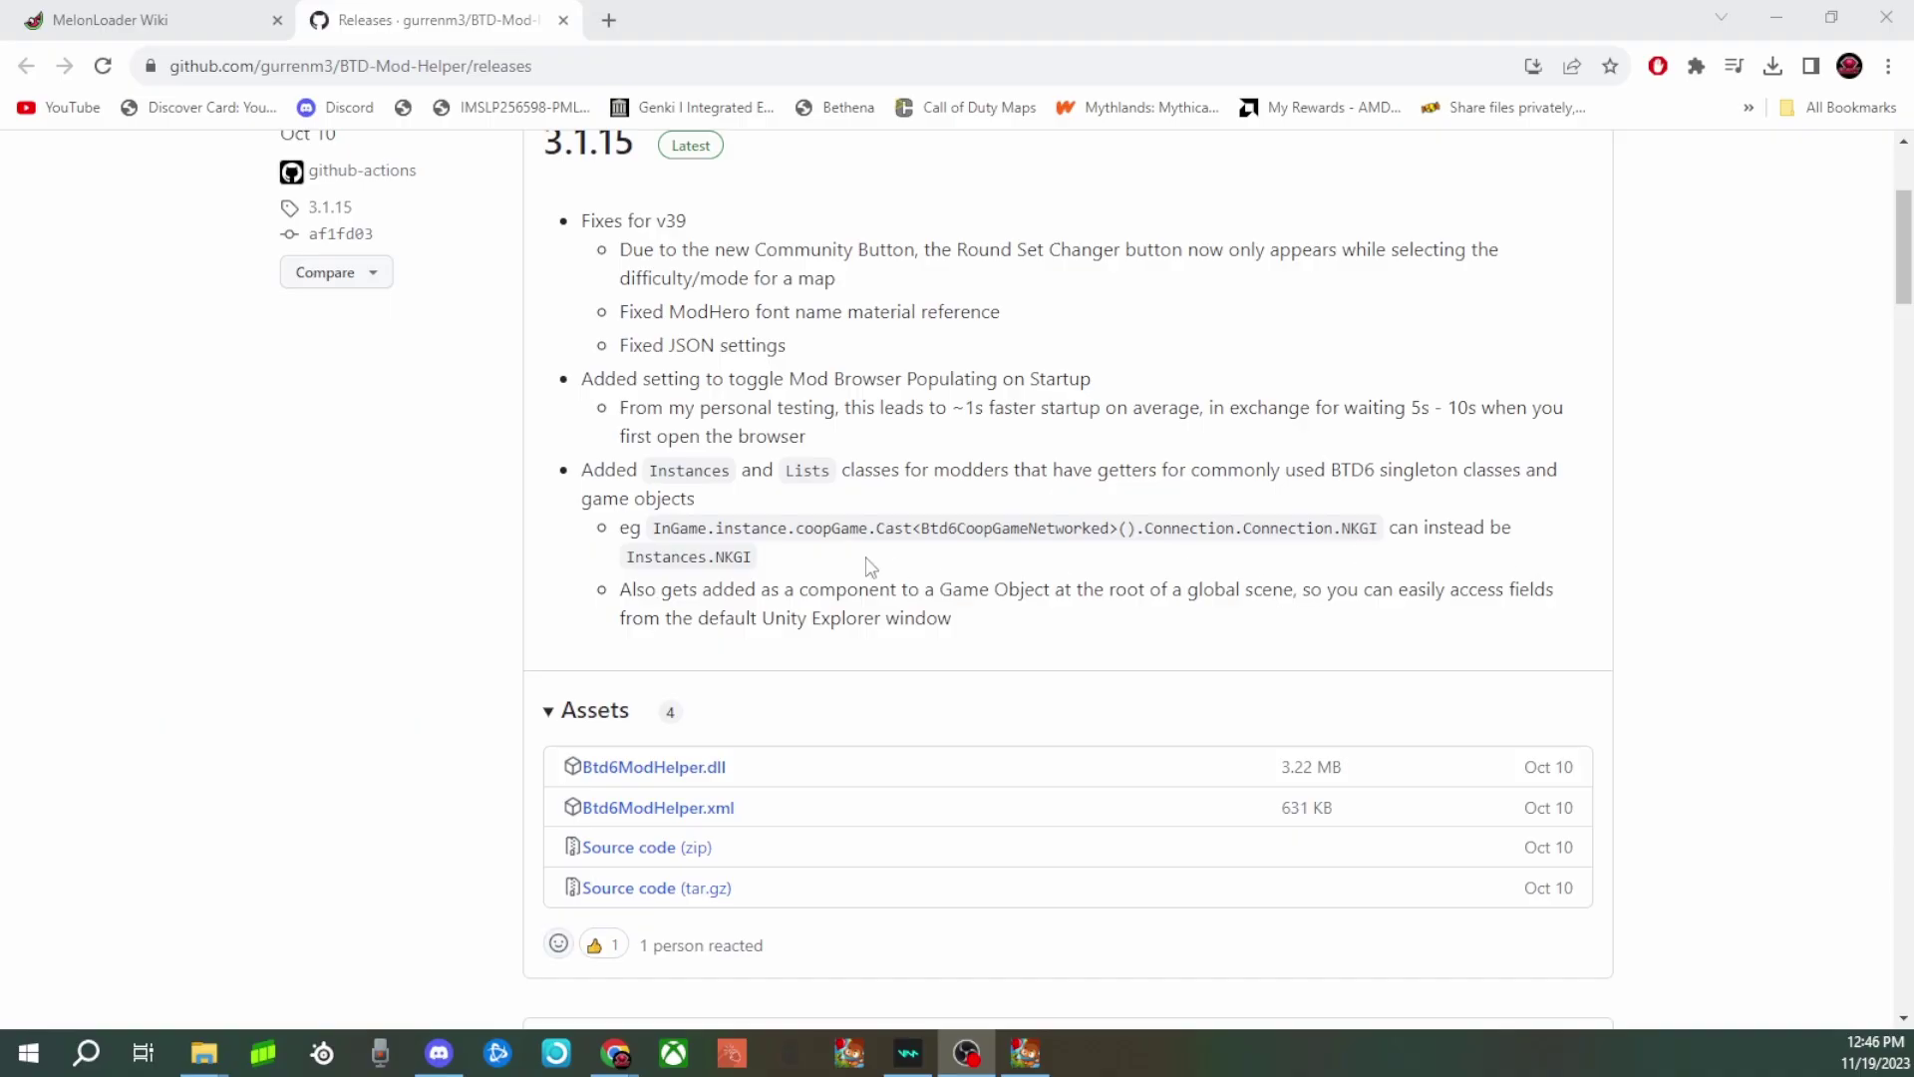
pyautogui.scroll(-1, 724, 703)
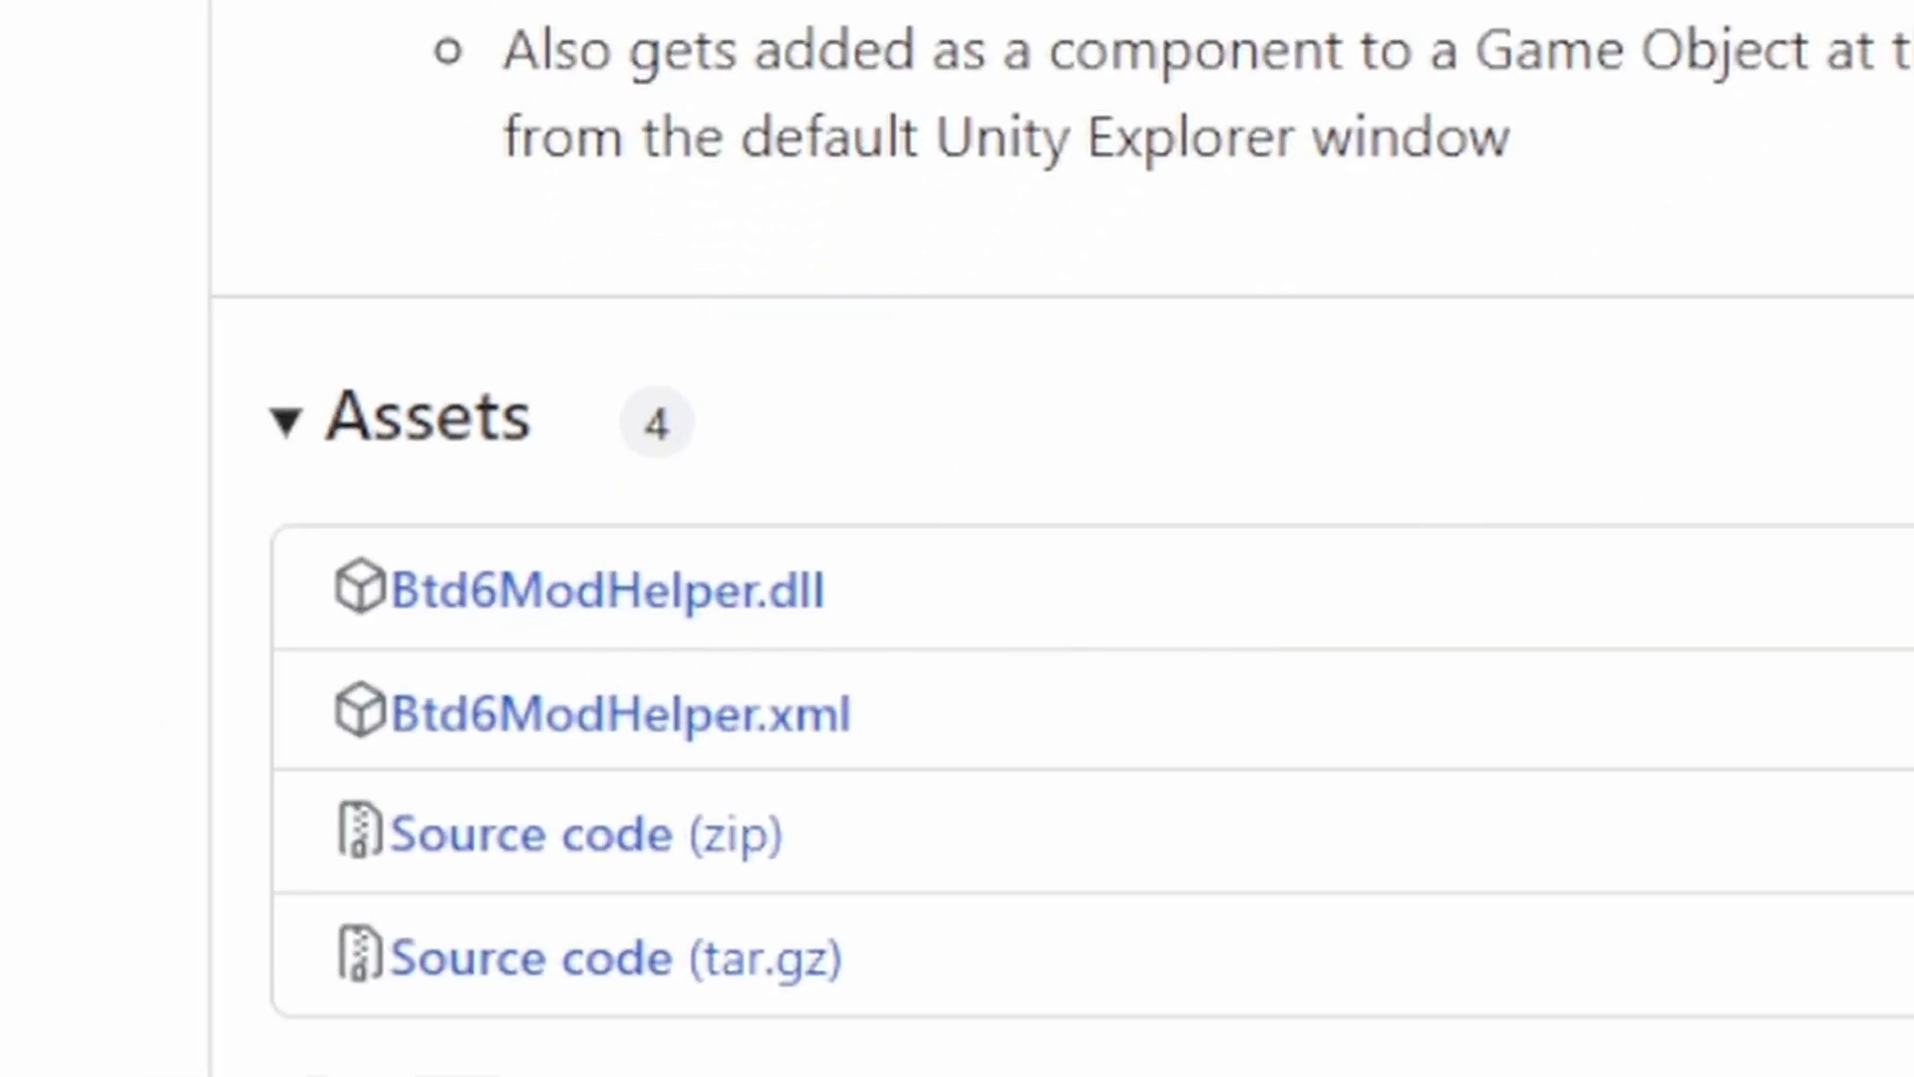
pyautogui.click(1753, 130)
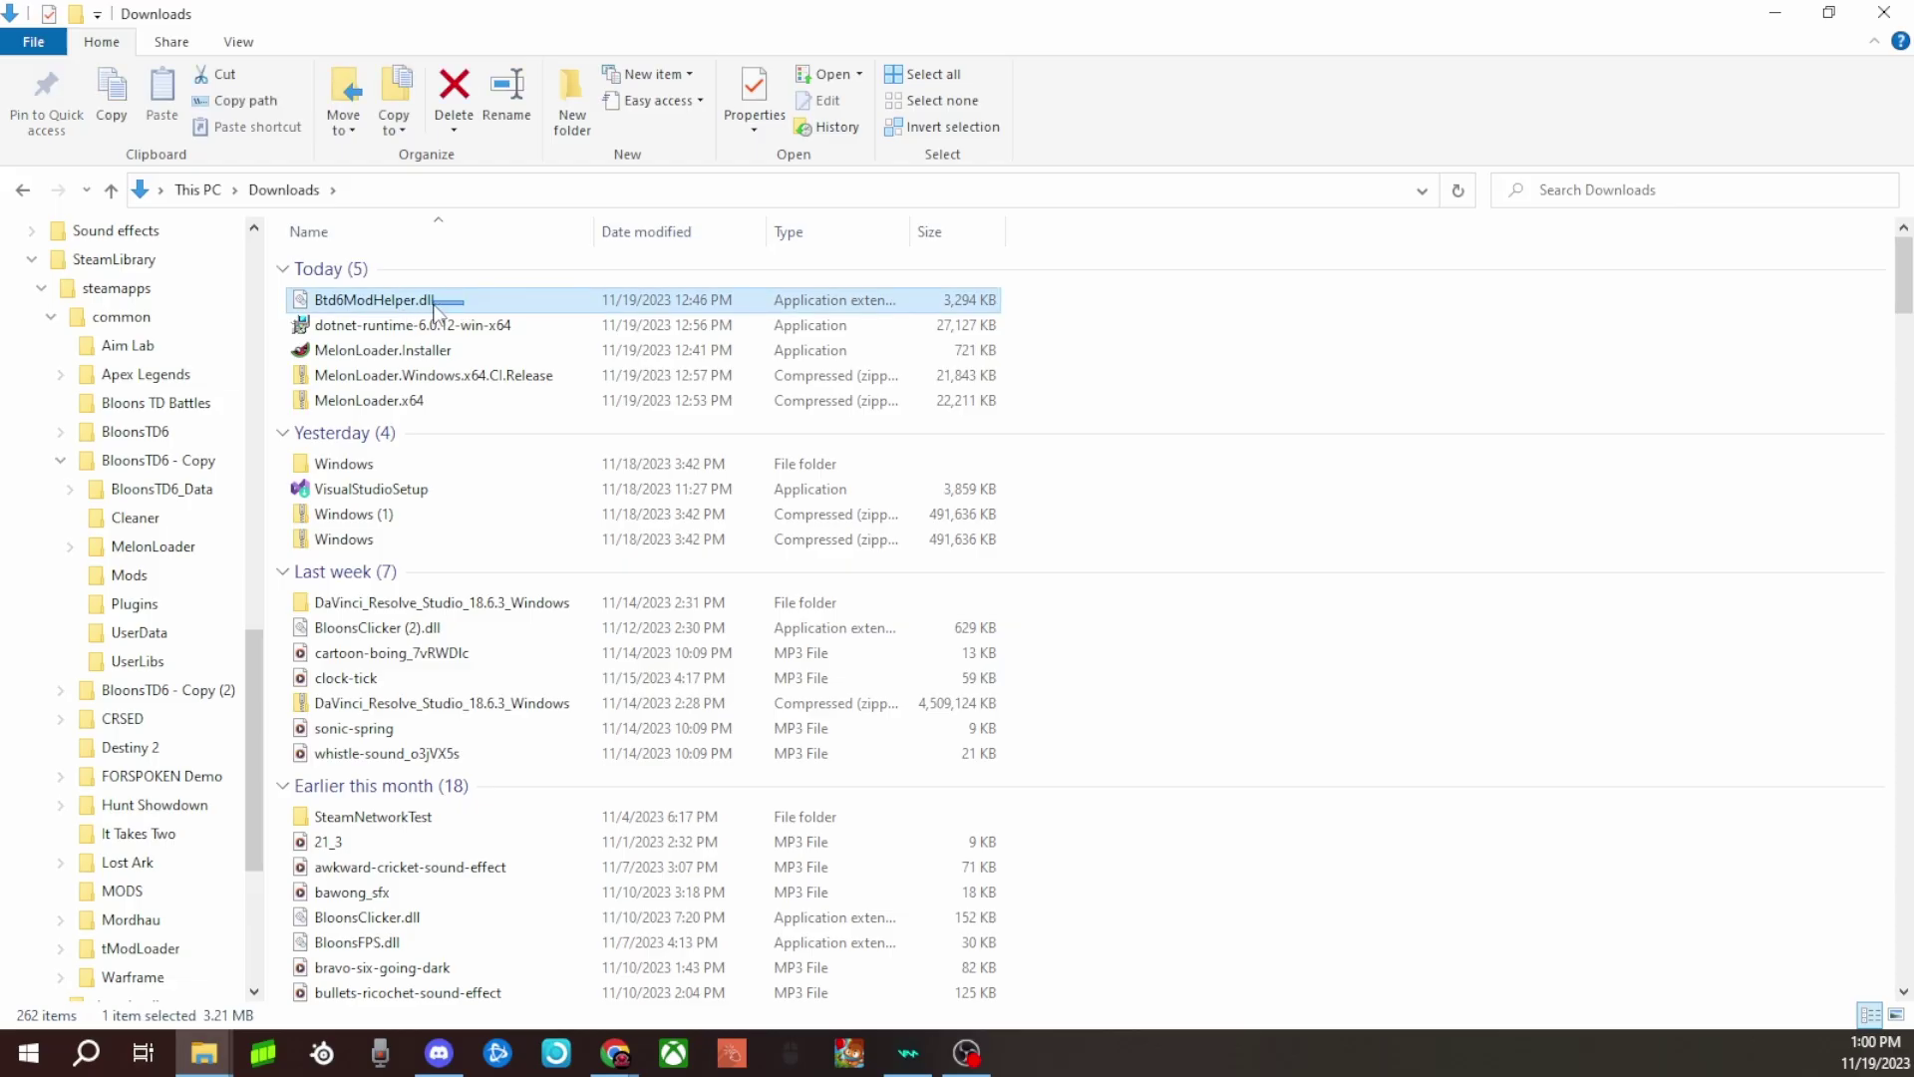
pyautogui.moveTo(434, 301); pyautogui.dragTo(194, 587)
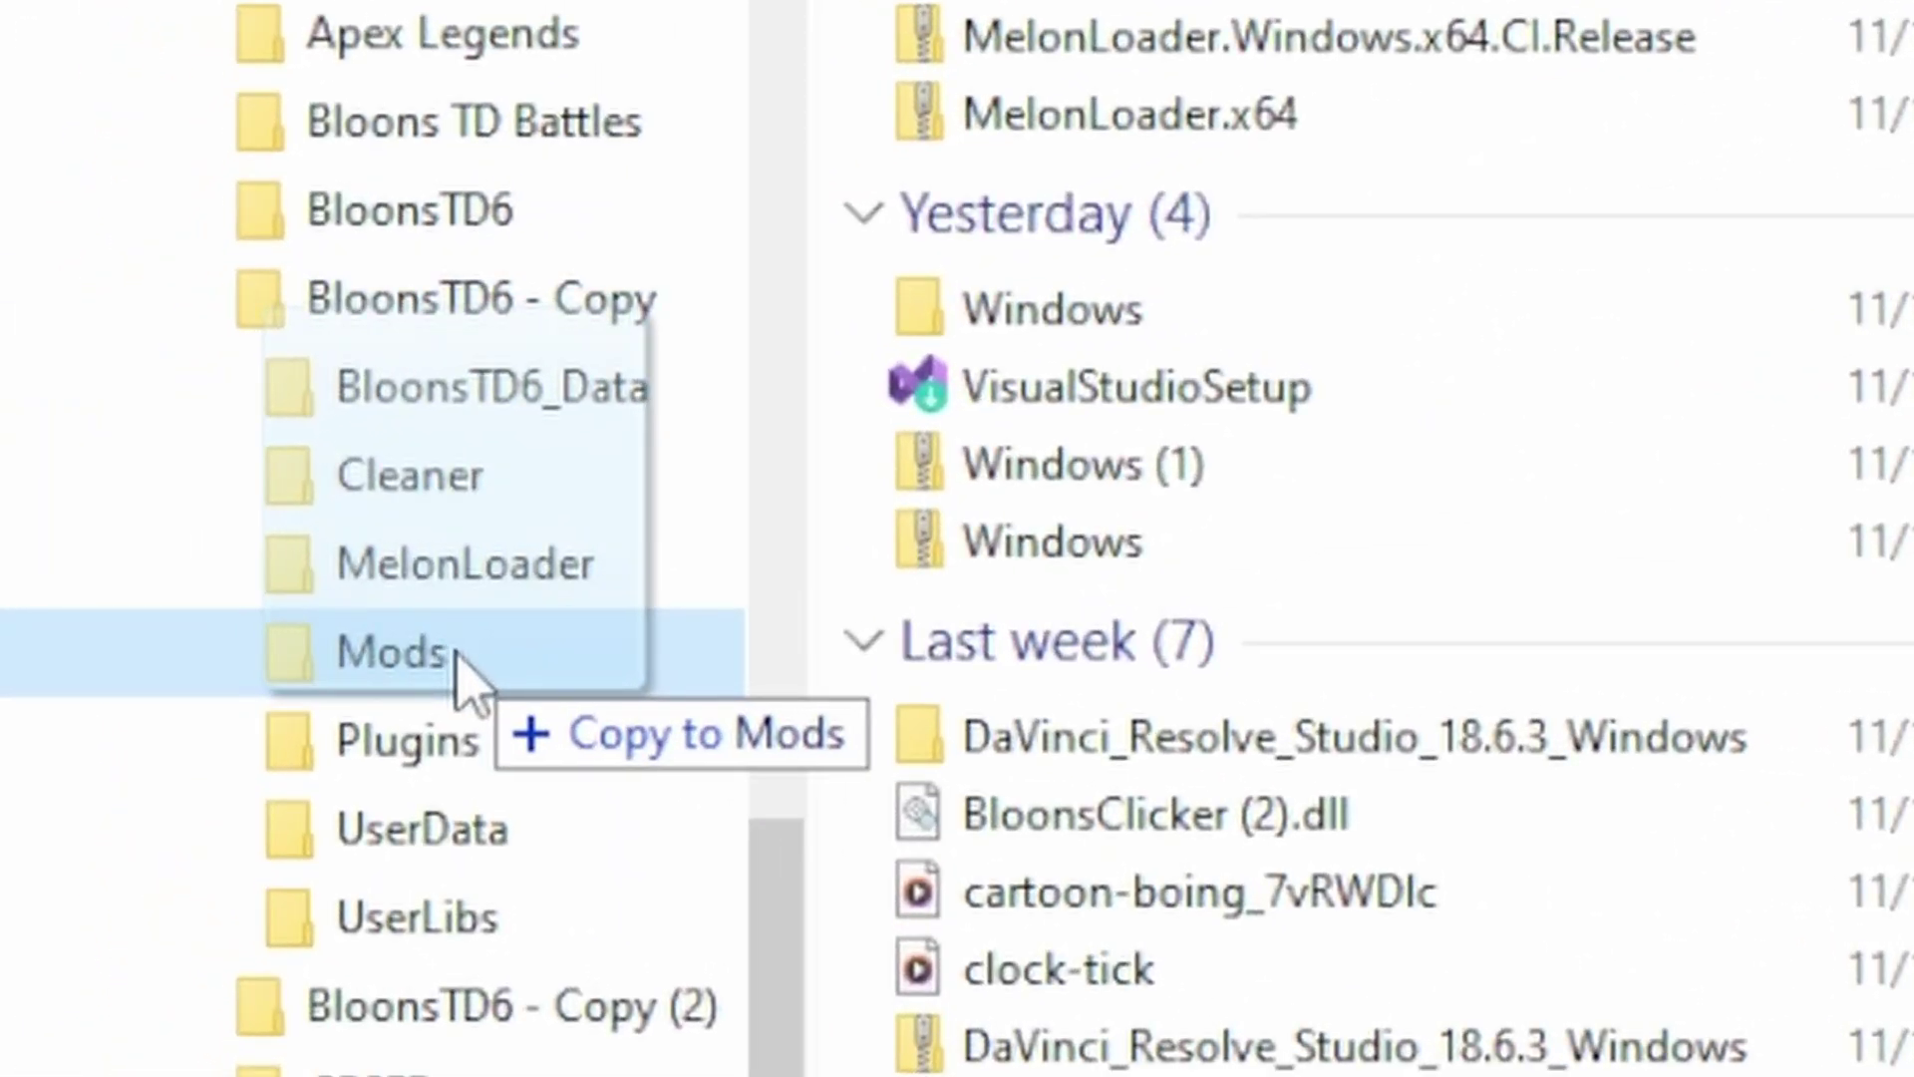
# Step: Copy Btd6ModHelper.dll into the BloonsTD6 - Copy Mods folder and mark the console's mod-loaded lines
pyautogui.moveTo(456, 658); pyautogui.dragTo(458, 663)
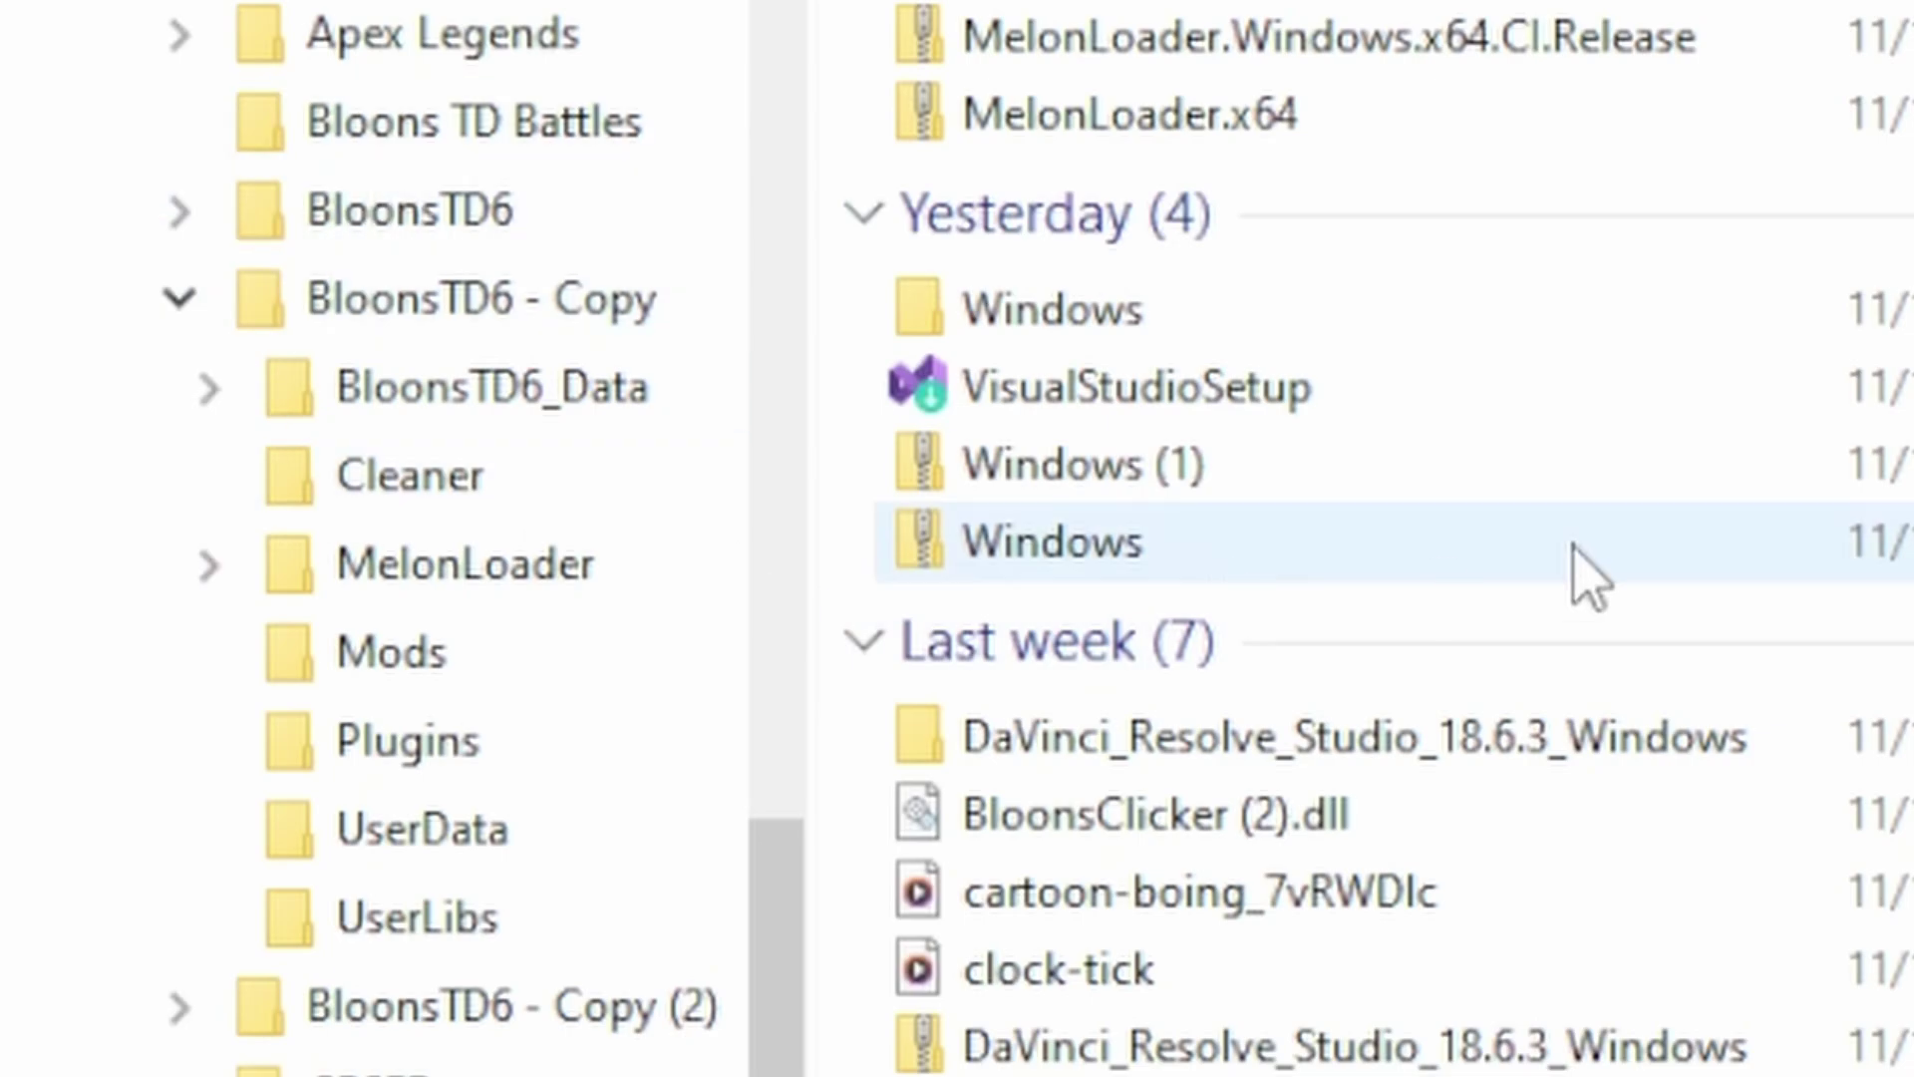
pyautogui.click(407, 682)
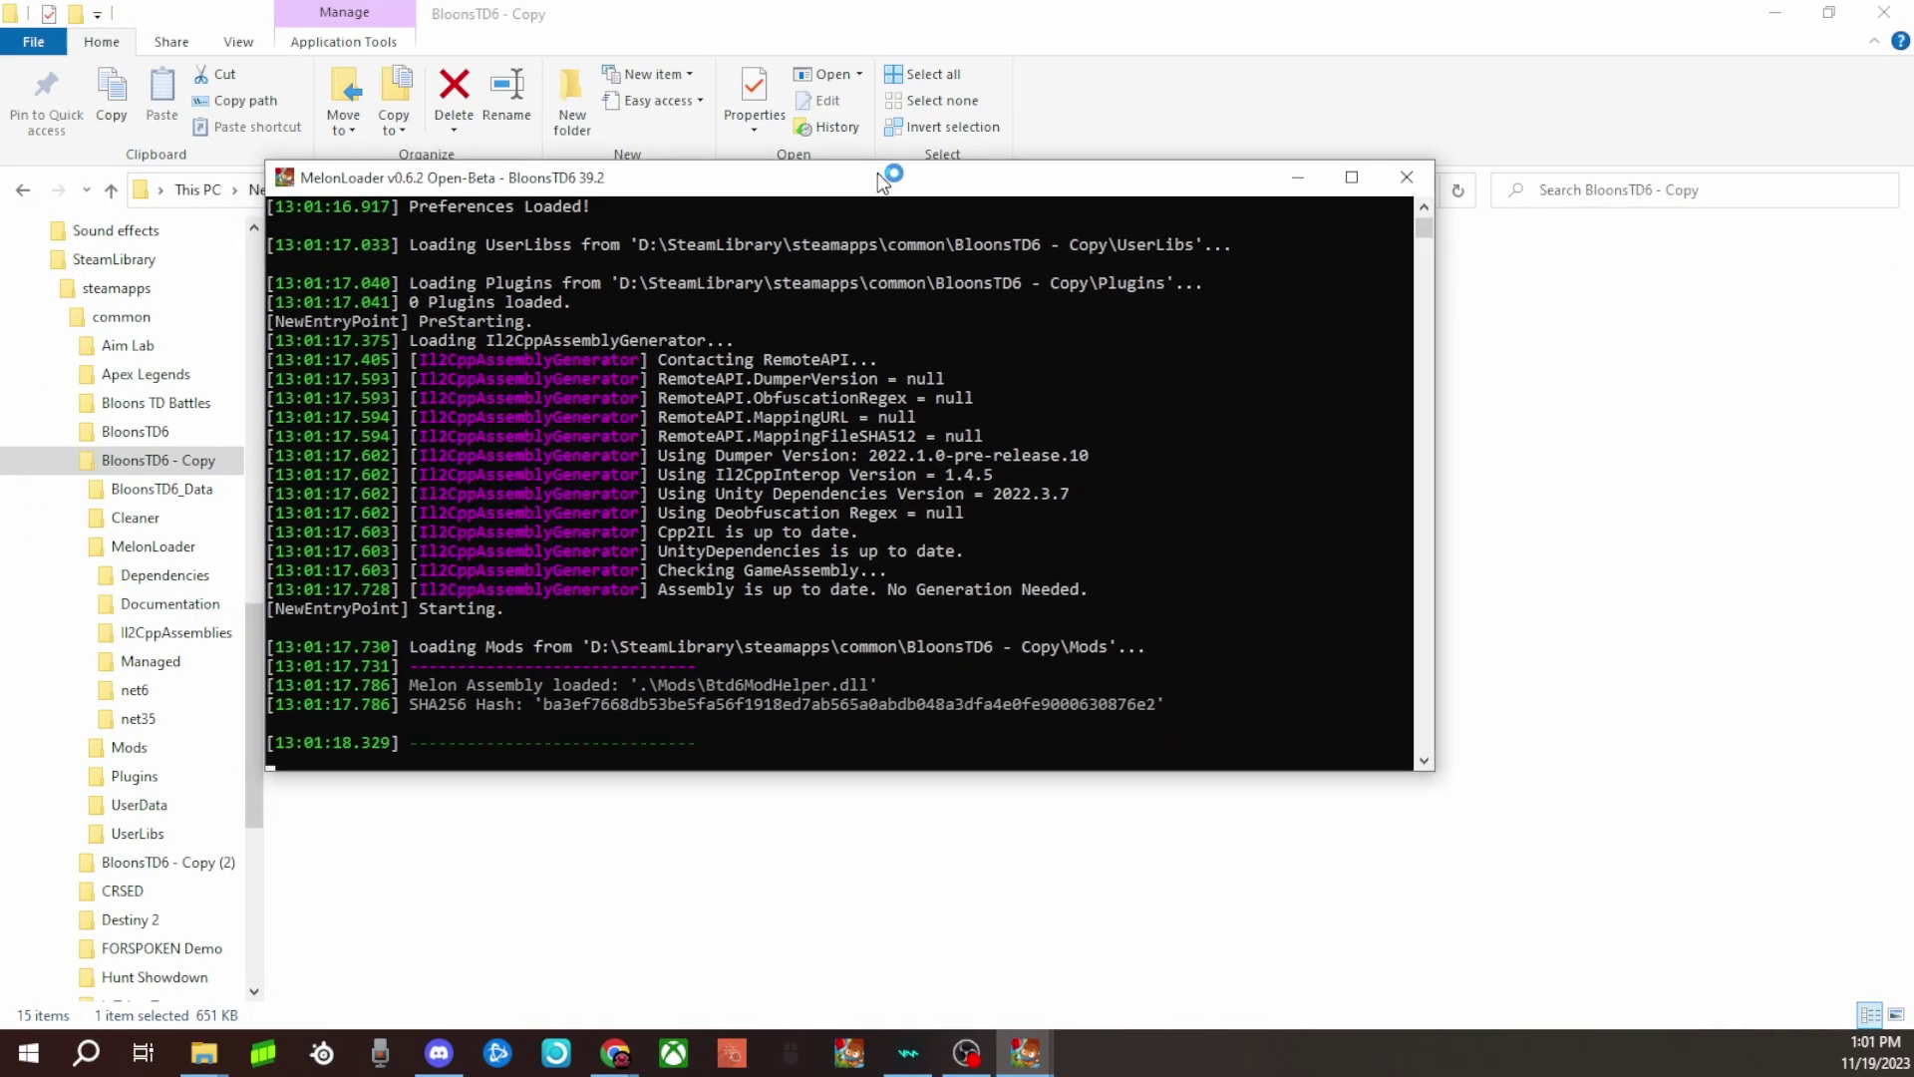
pyautogui.moveTo(702, 498)
pyautogui.mouseDown()
pyautogui.moveTo(505, 519)
pyautogui.moveTo(726, 516)
pyautogui.mouseUp()
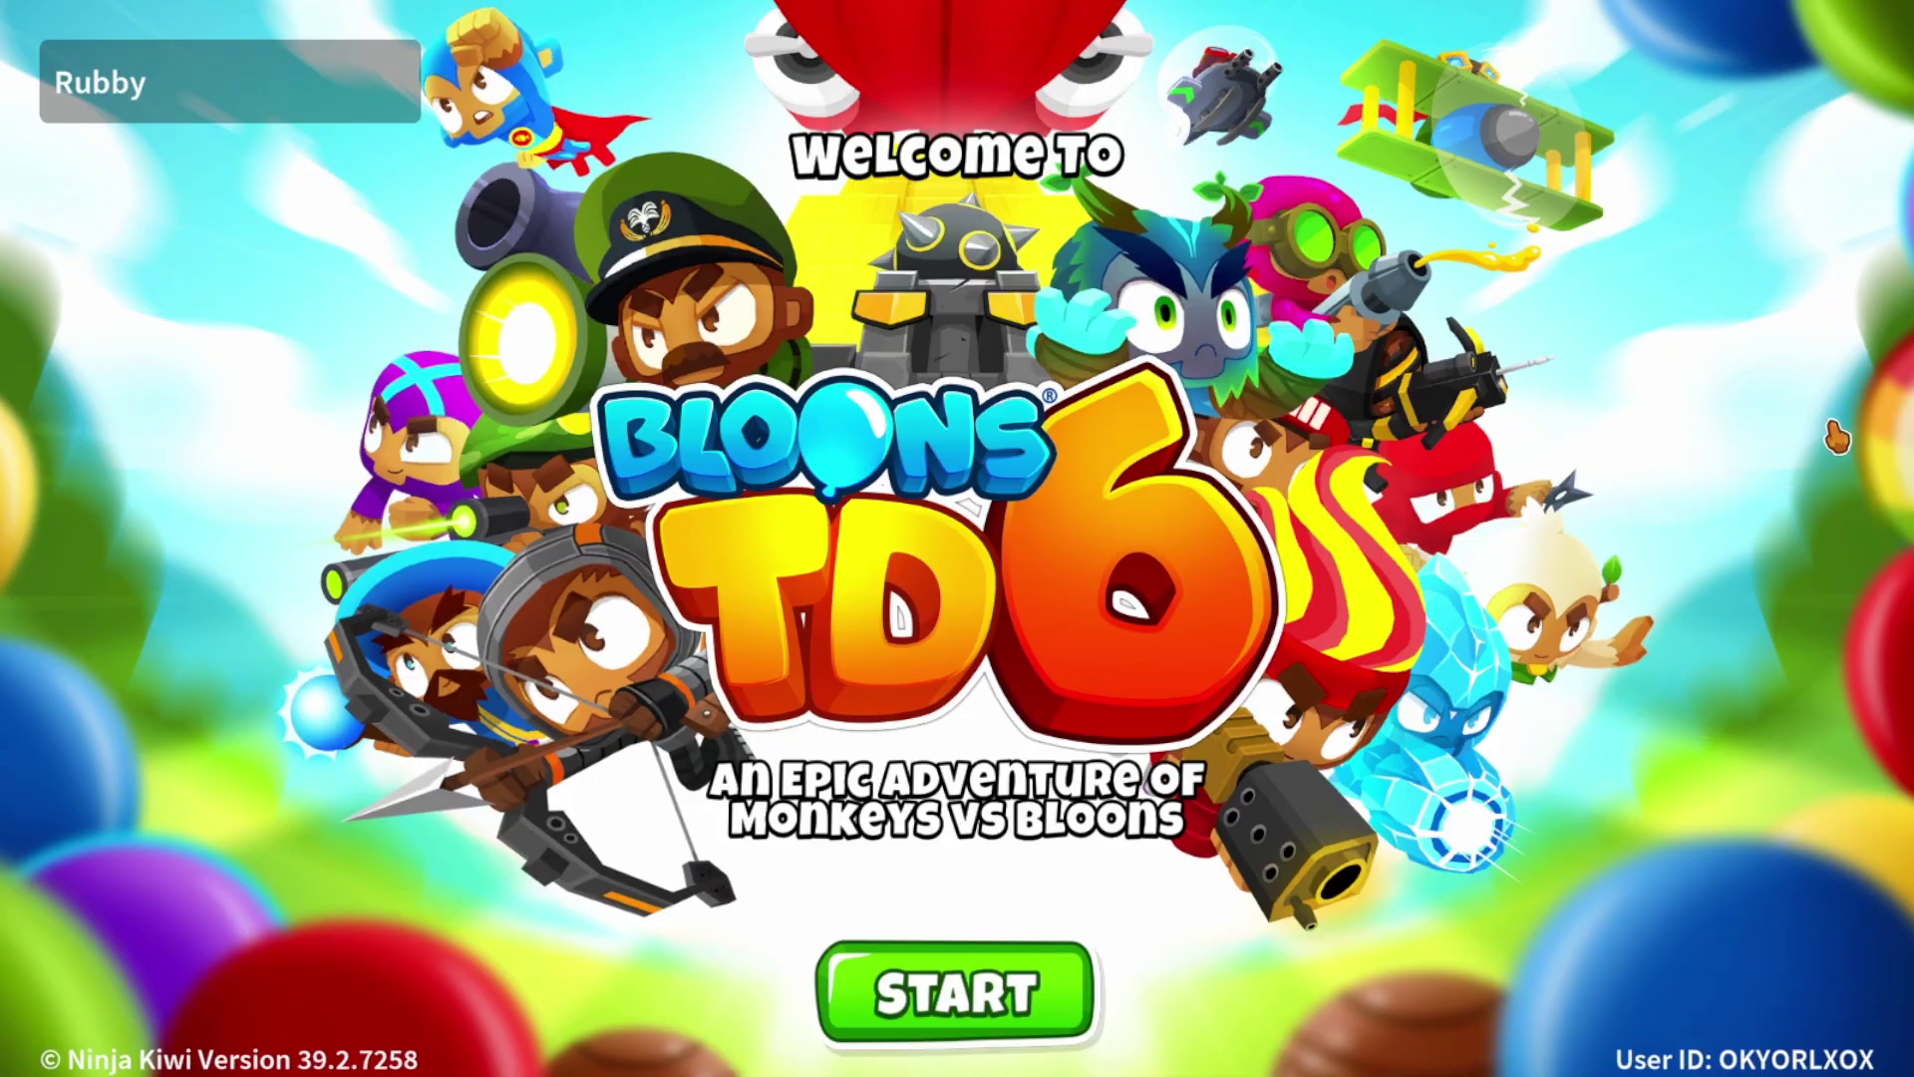
# Step: Start the game, page through three Browse Mods pages, and return to the Mods screen
pyautogui.click(902, 985)
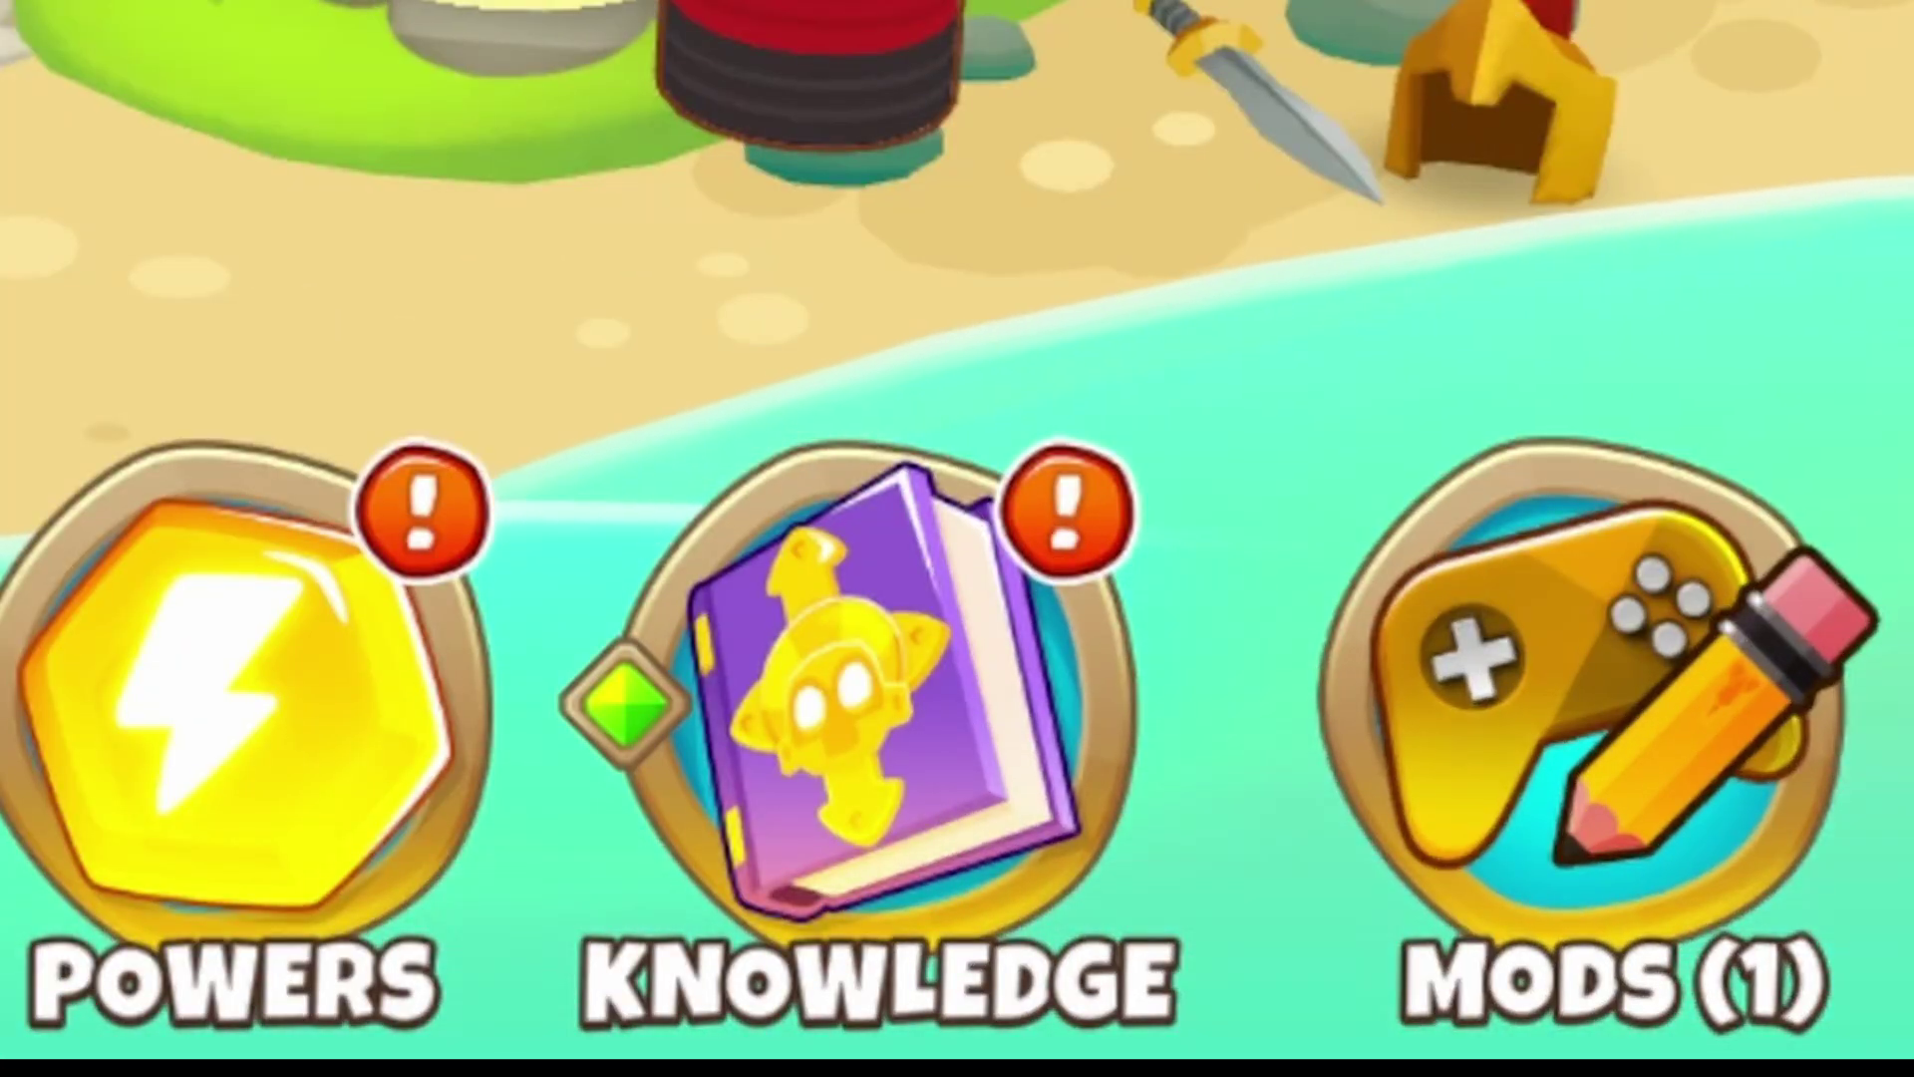
pyautogui.click(1583, 686)
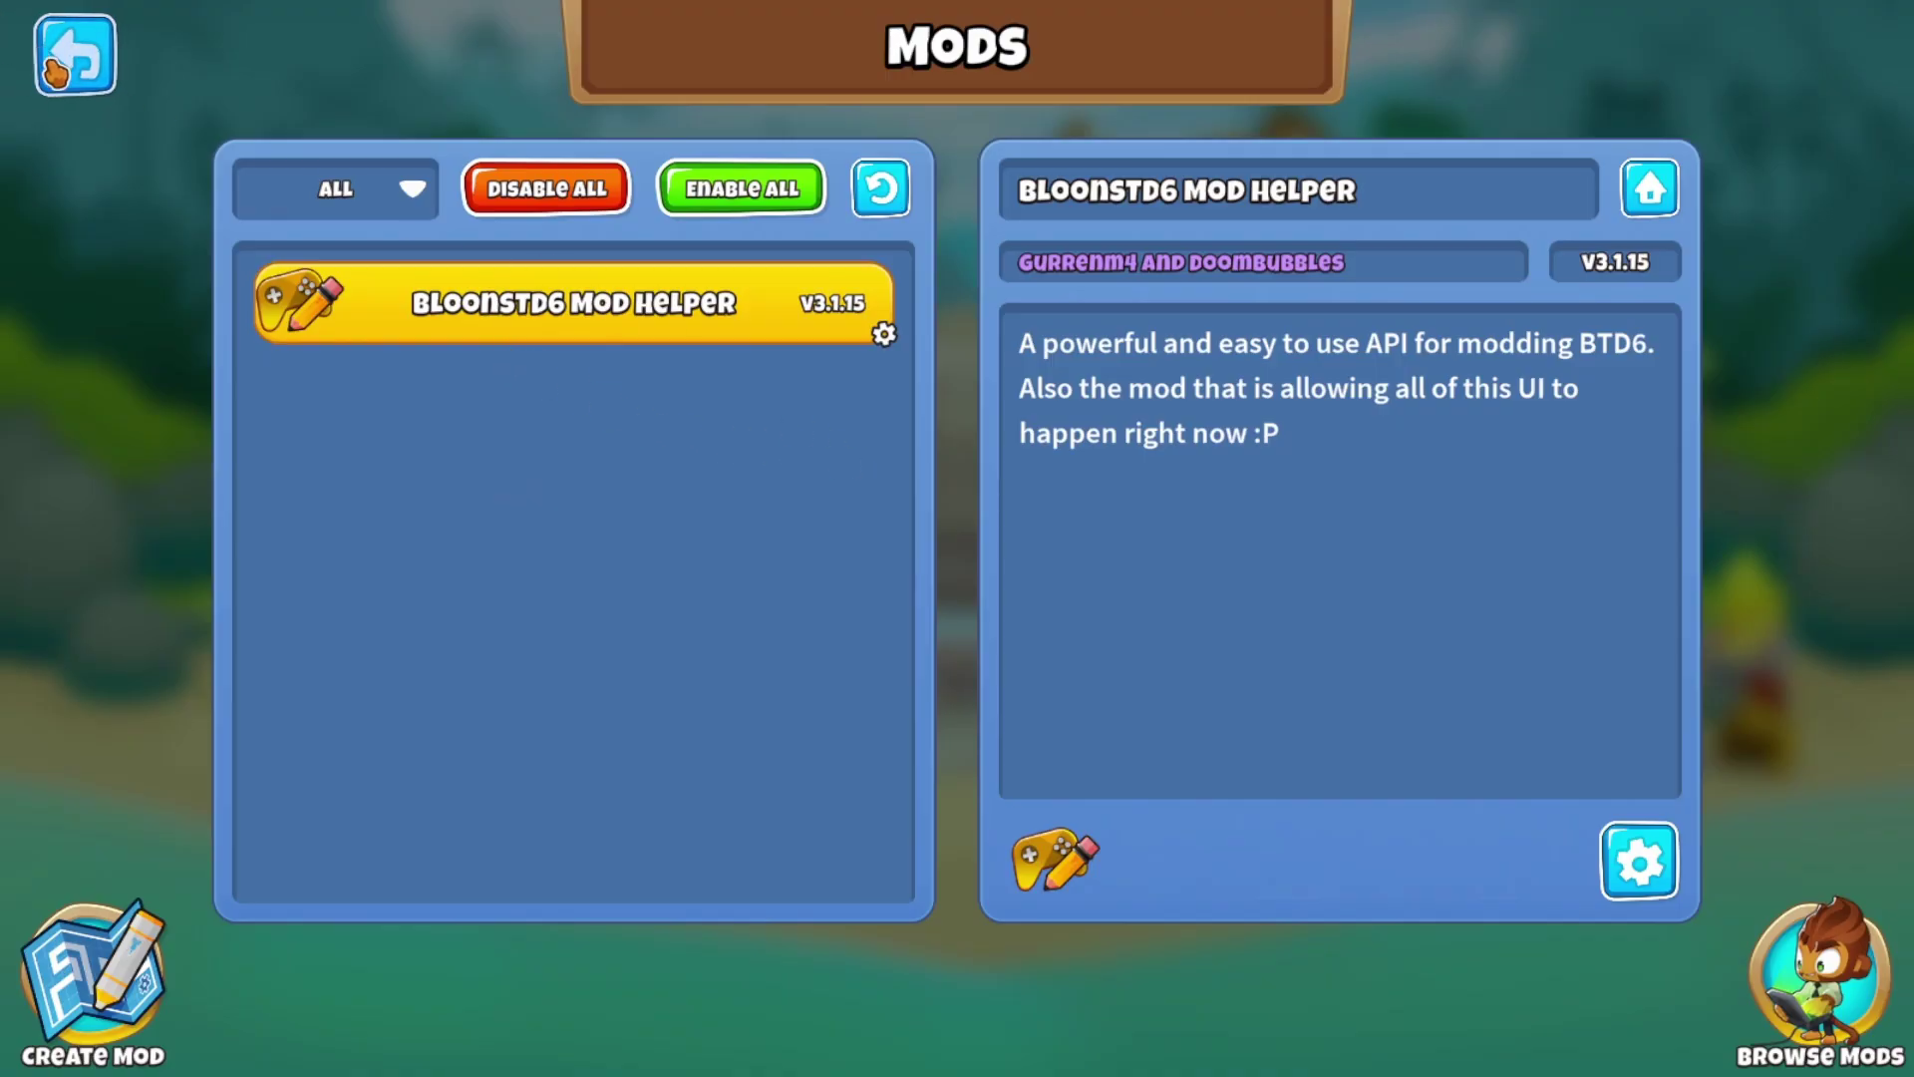
pyautogui.click(1779, 1019)
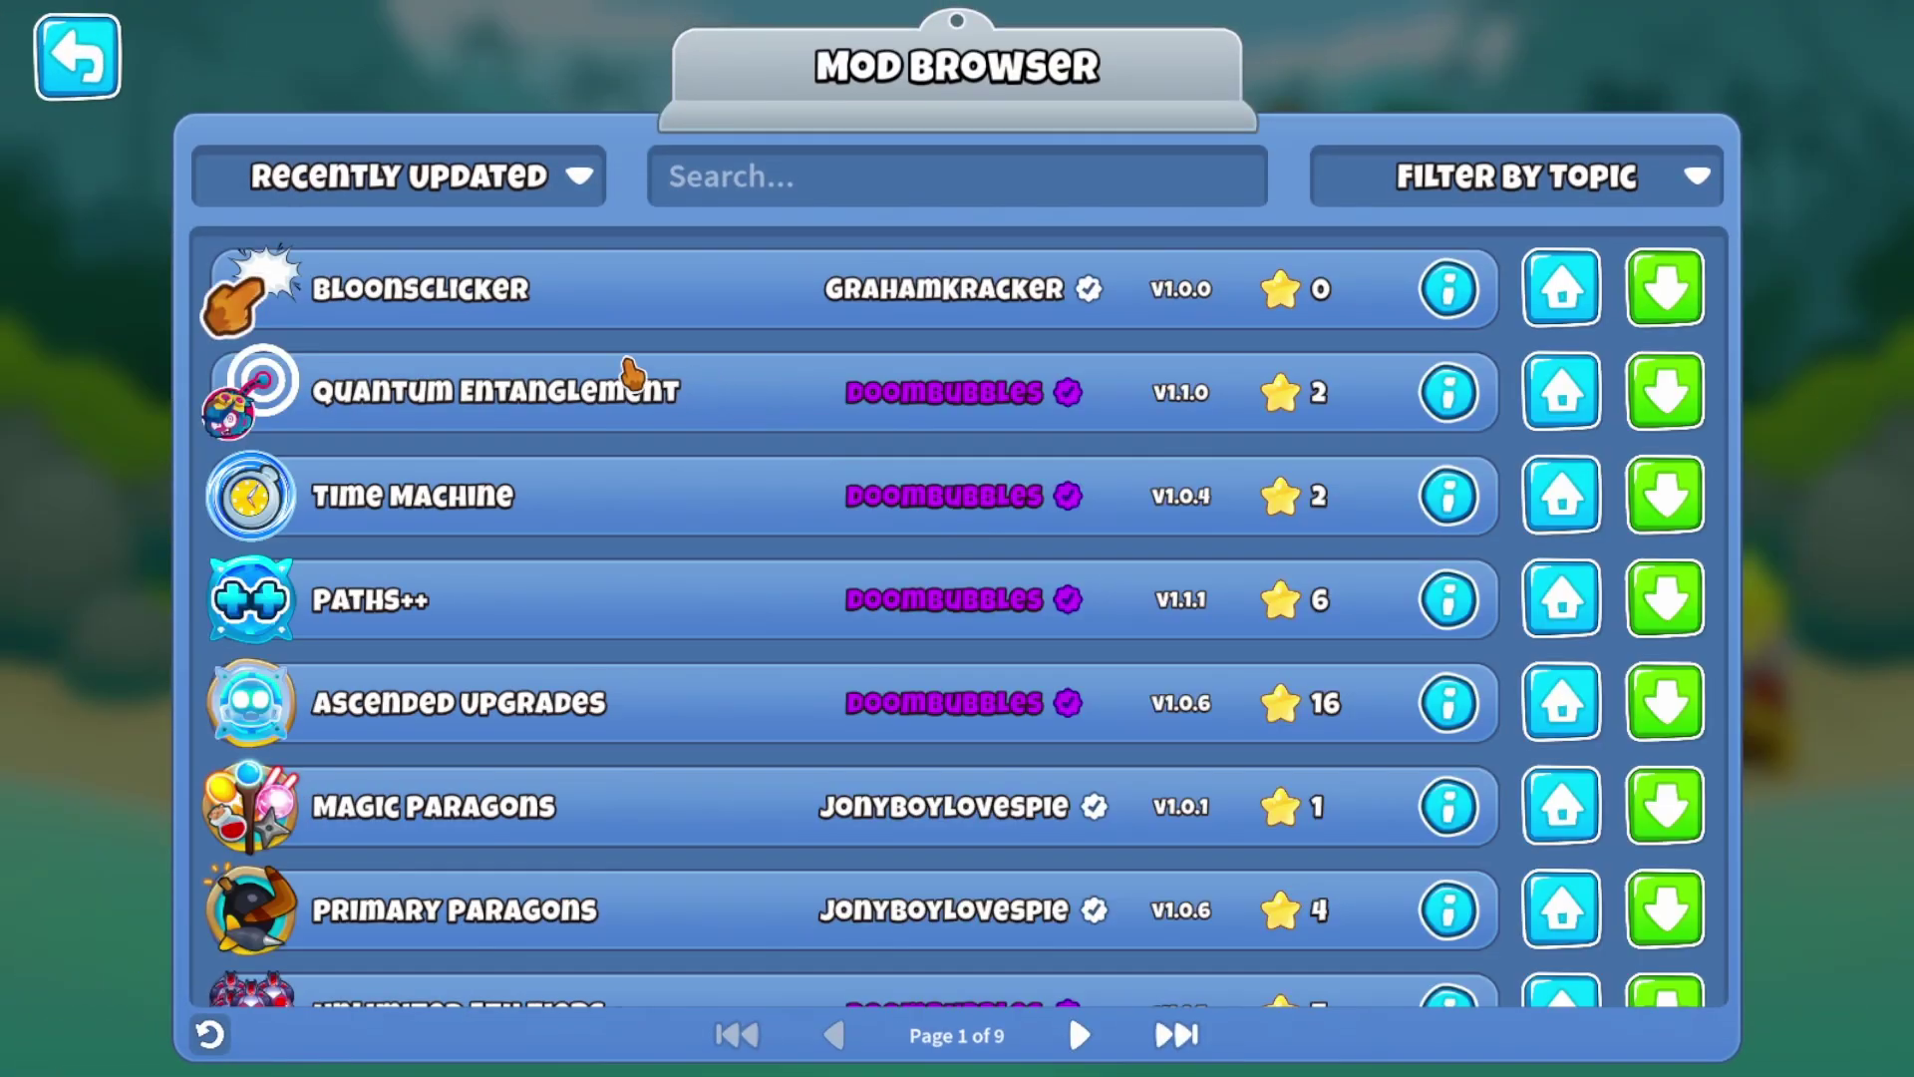
pyautogui.scroll(-10, 893, 424)
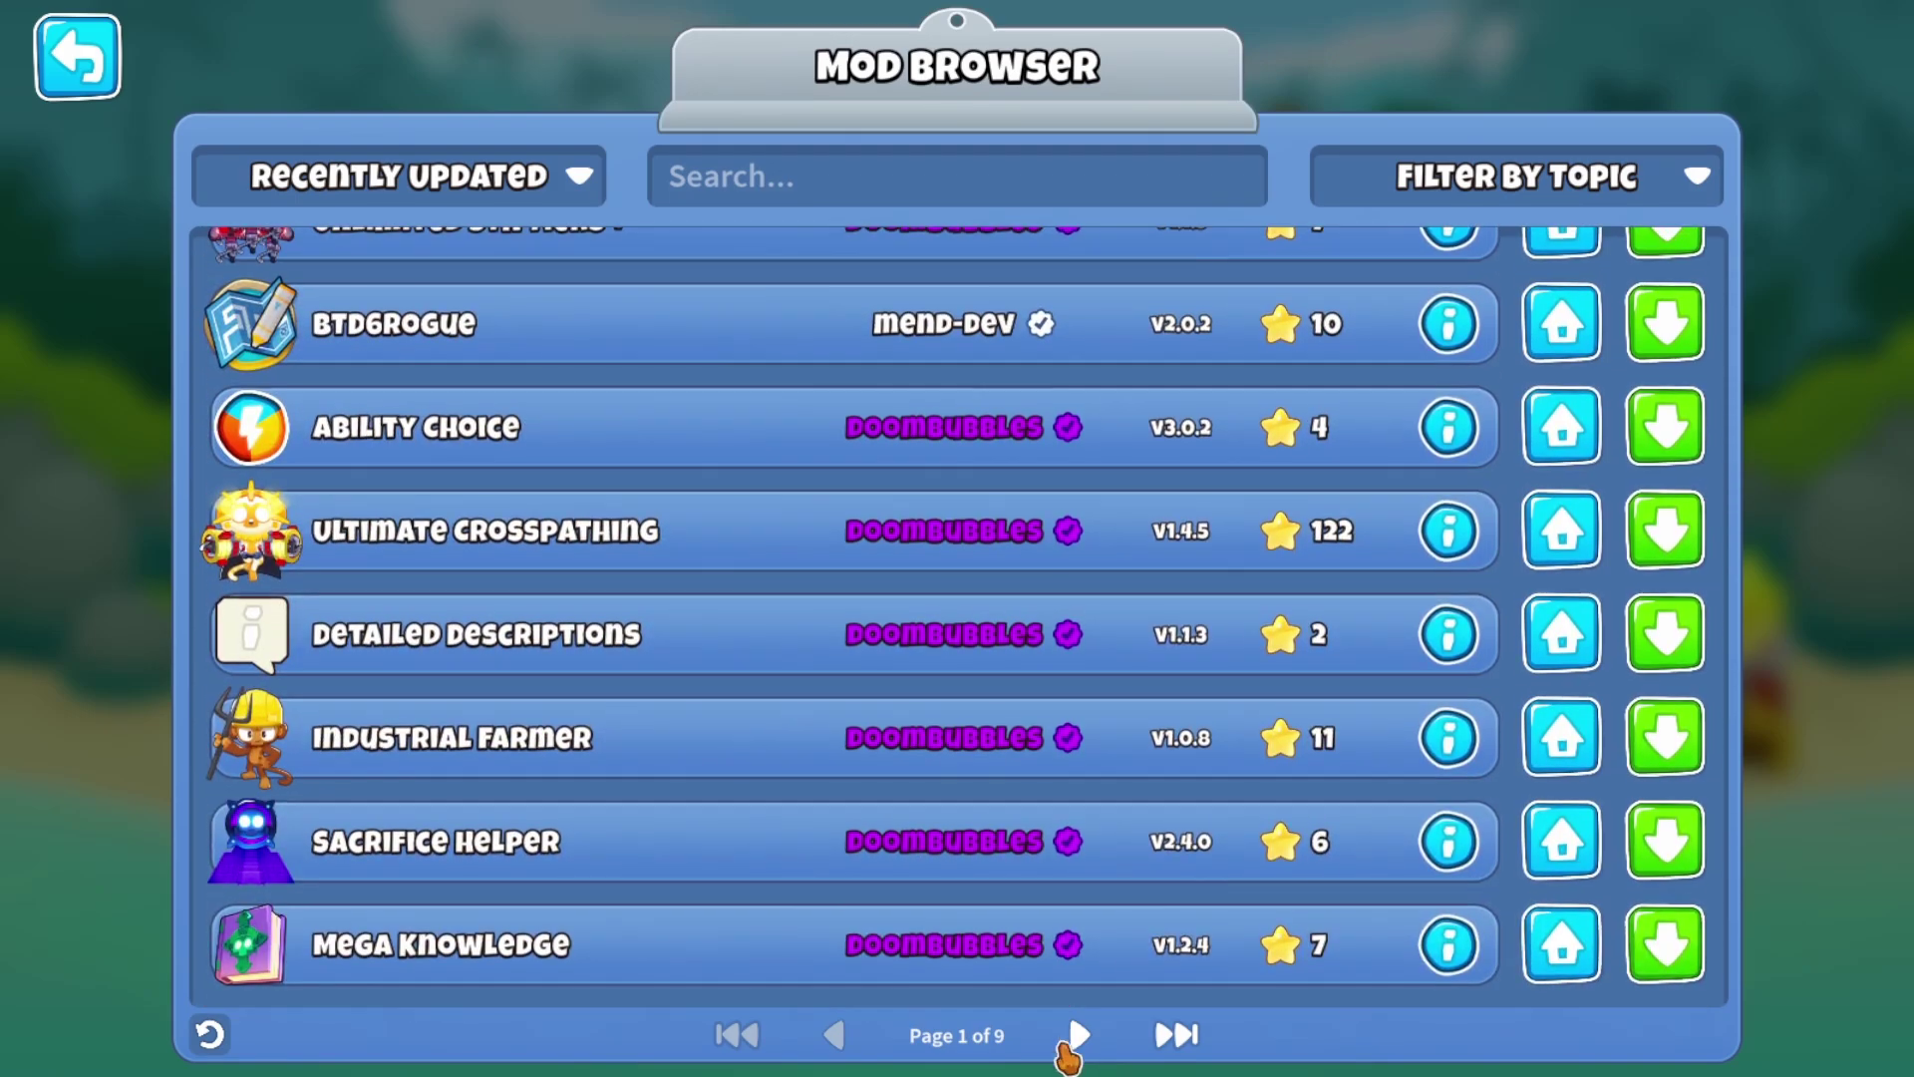
pyautogui.click(1079, 1035)
pyautogui.click(1079, 1035)
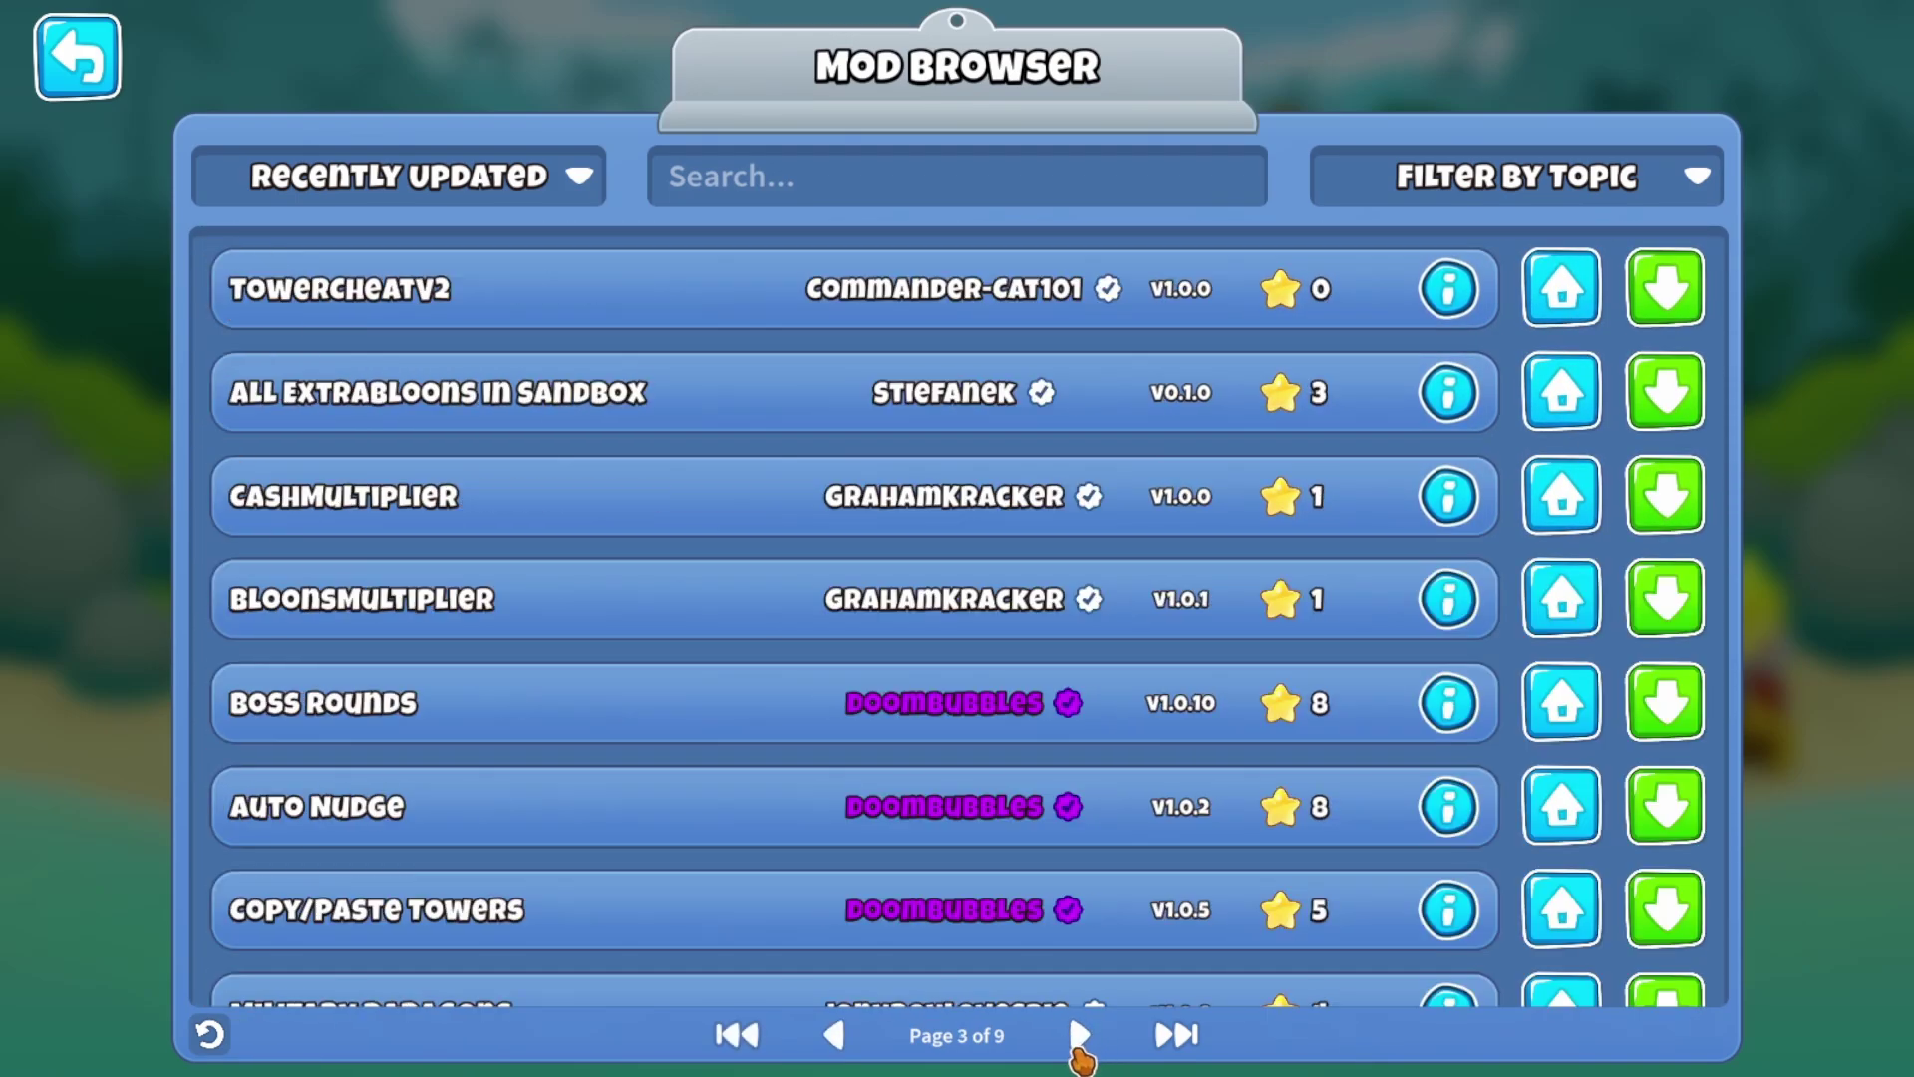
pyautogui.click(1079, 1034)
pyautogui.press('Escape')
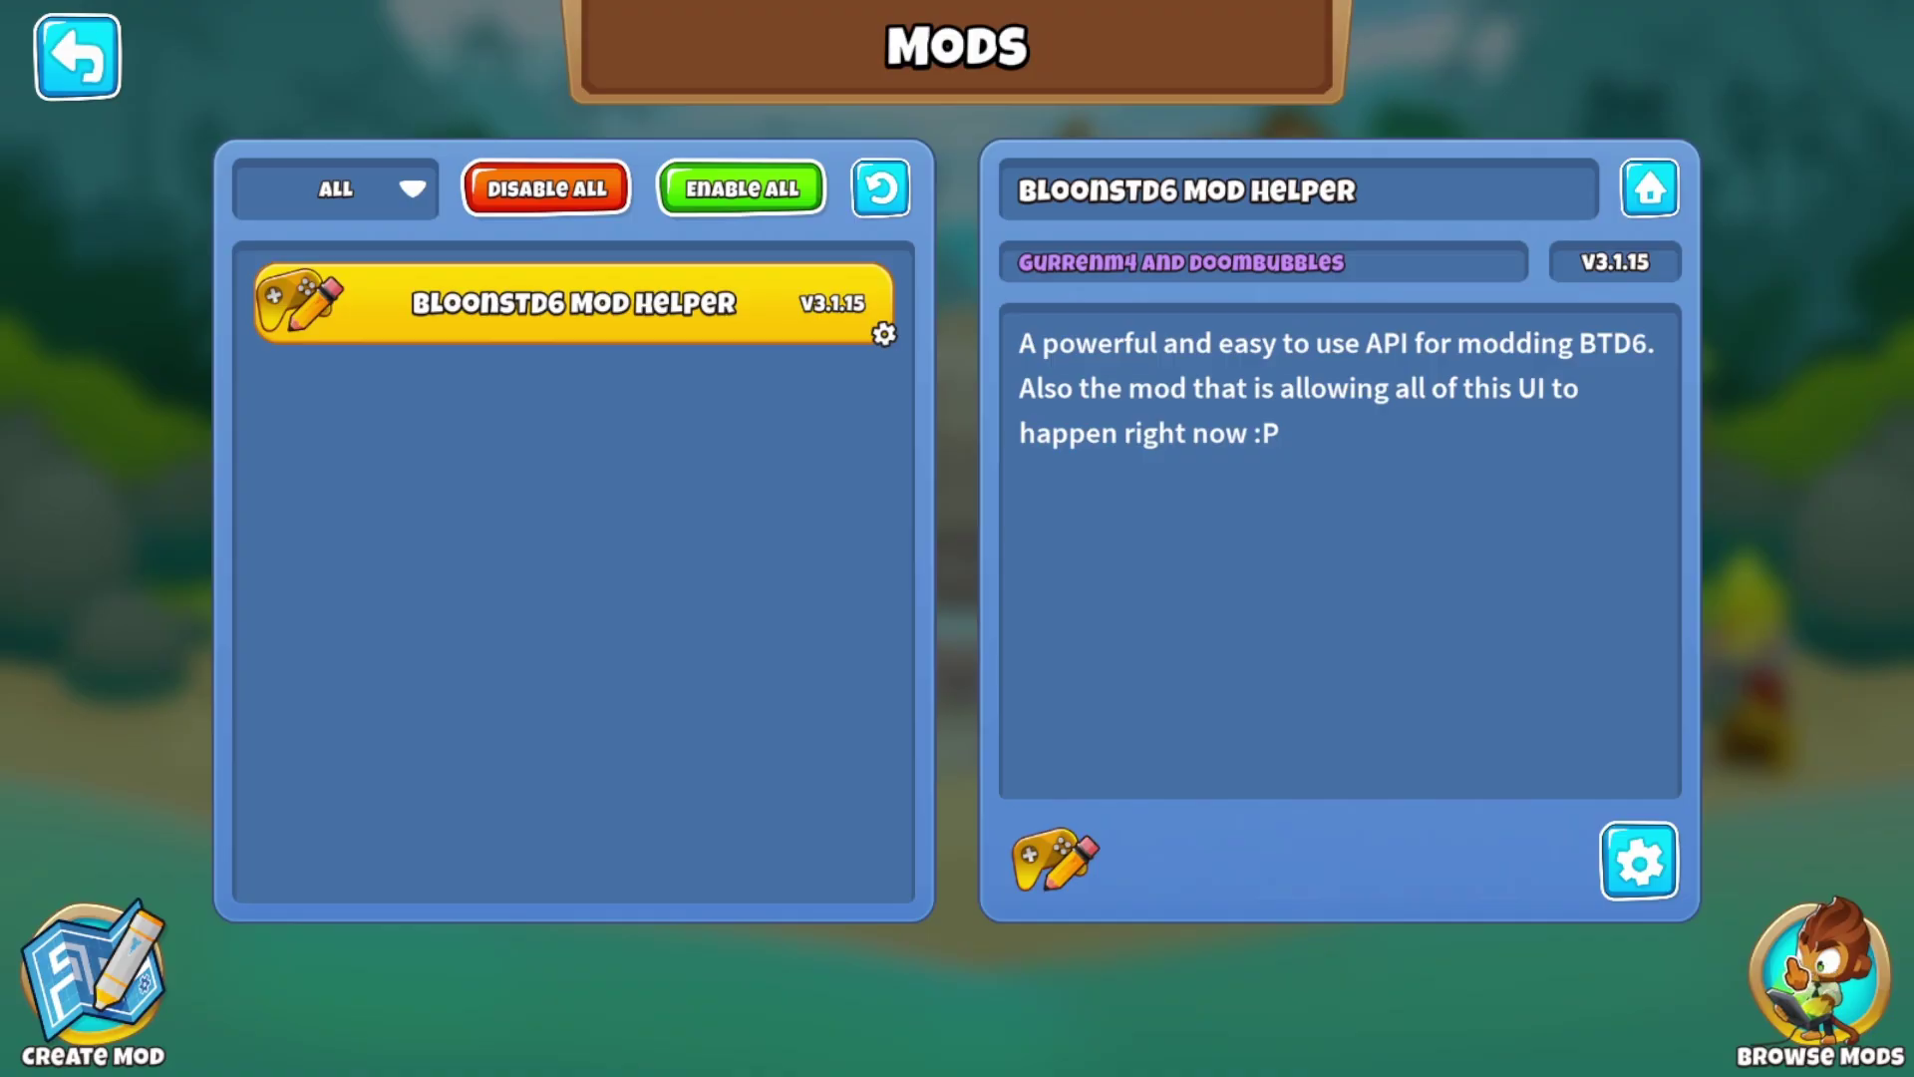
# Step: Reopen the Mod Browser and expand Hypersonic Clone's 'just a test' description
pyautogui.click(1809, 977)
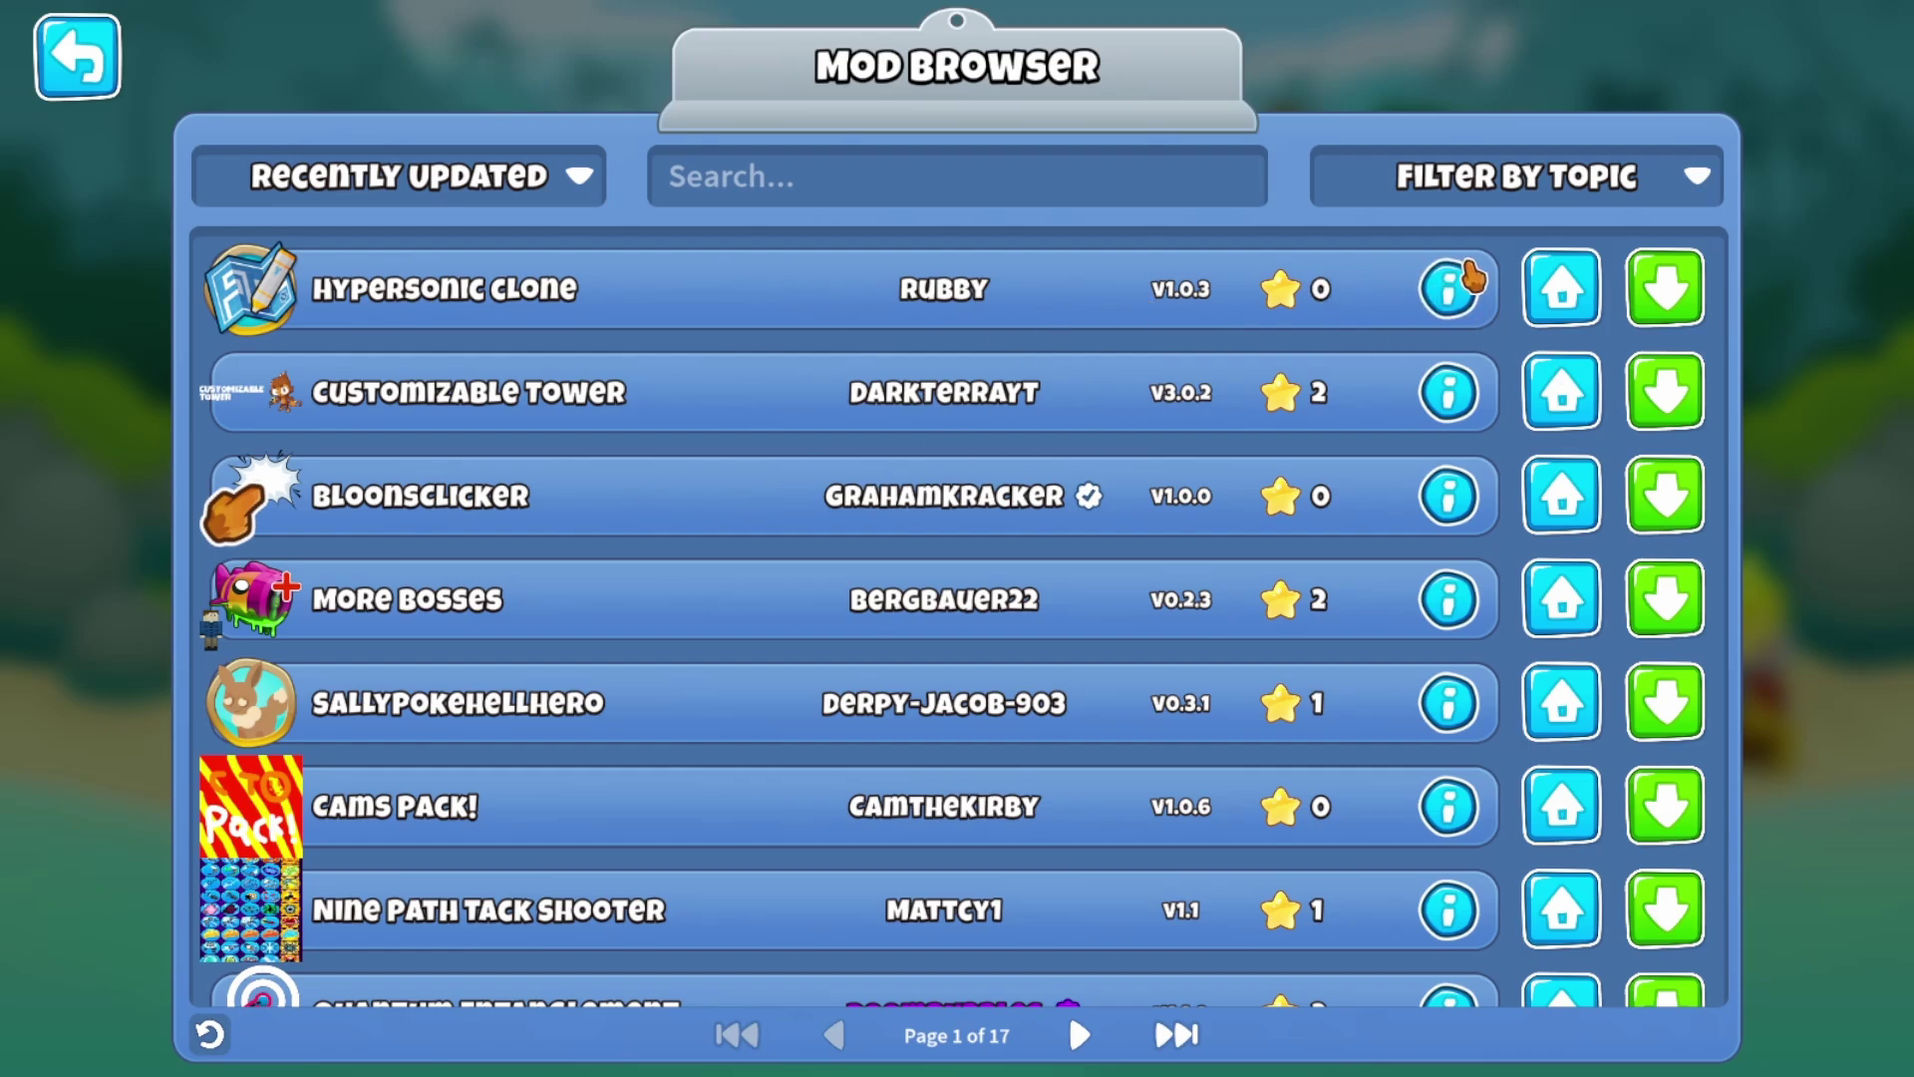
pyautogui.click(1461, 289)
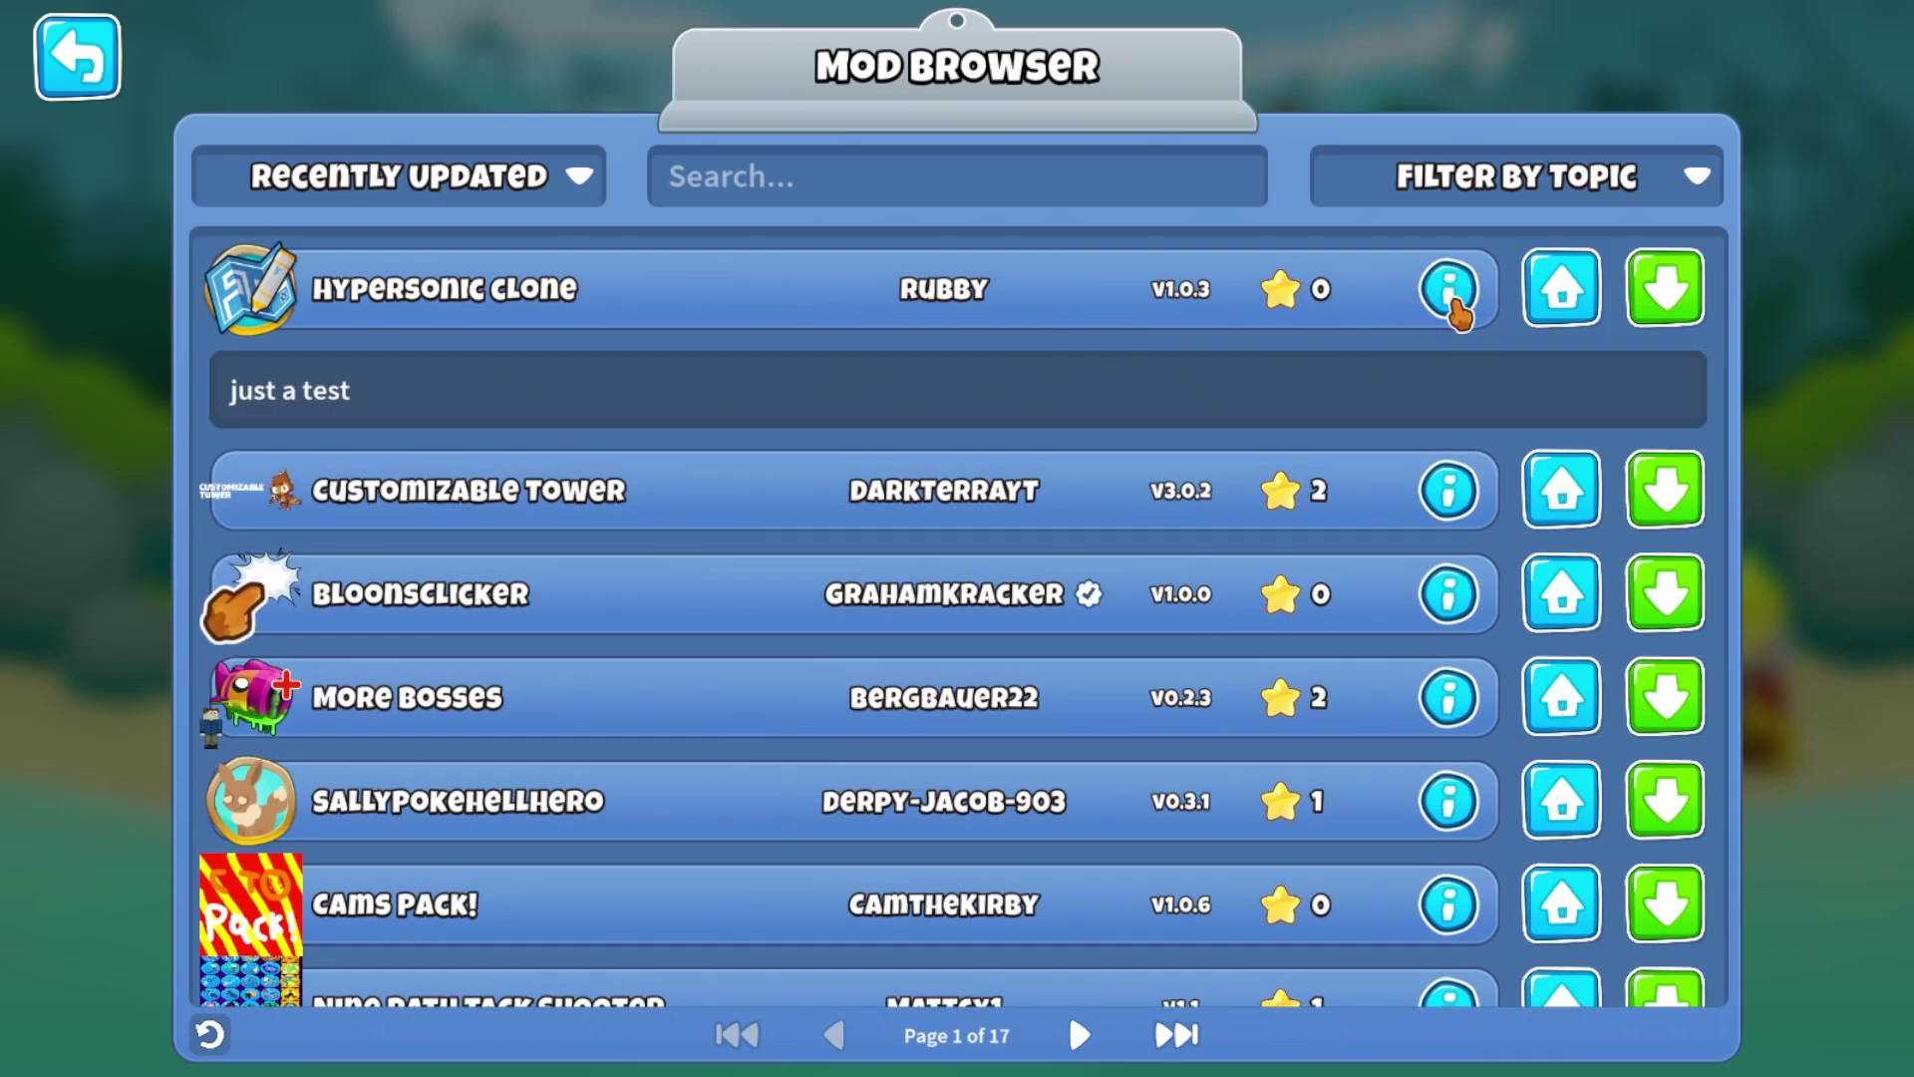